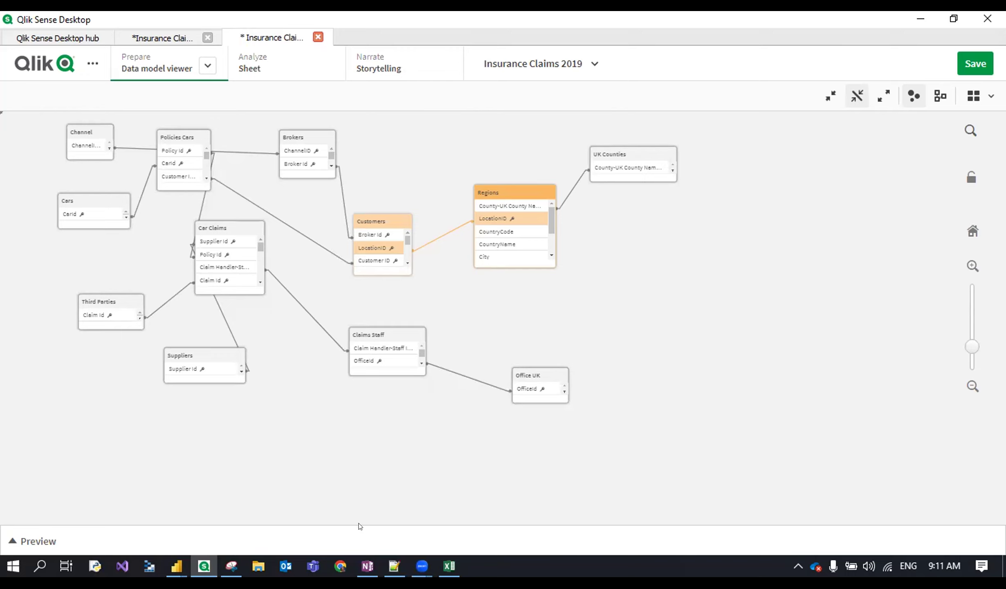
Switch to OneNote and start a new note below the numbered list on the Architecture page with a sample first name, initial capitalized.
click(368, 565)
click(73, 404)
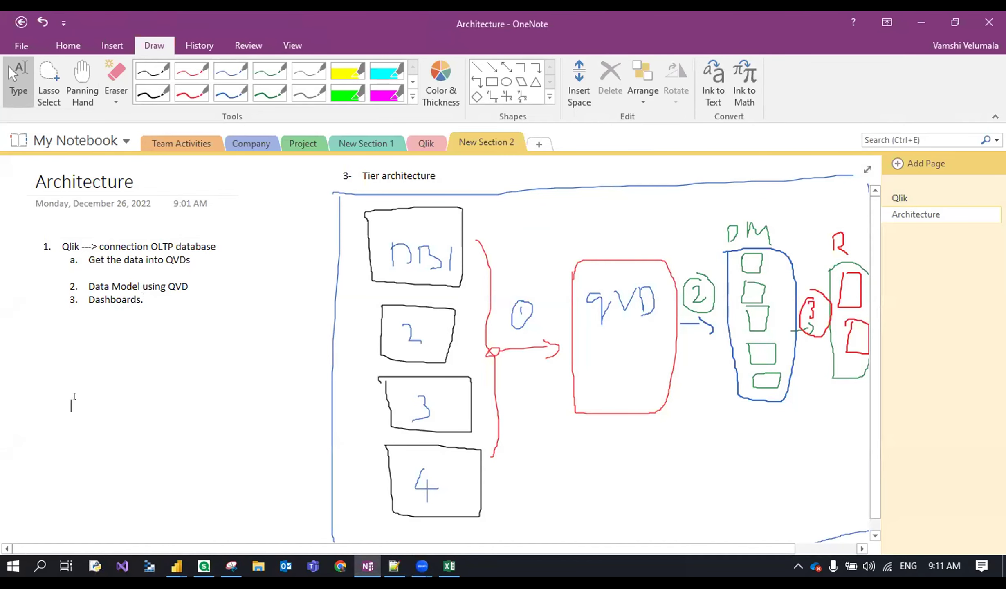
text(vamshi)
key(Return)
key(BackSpace)
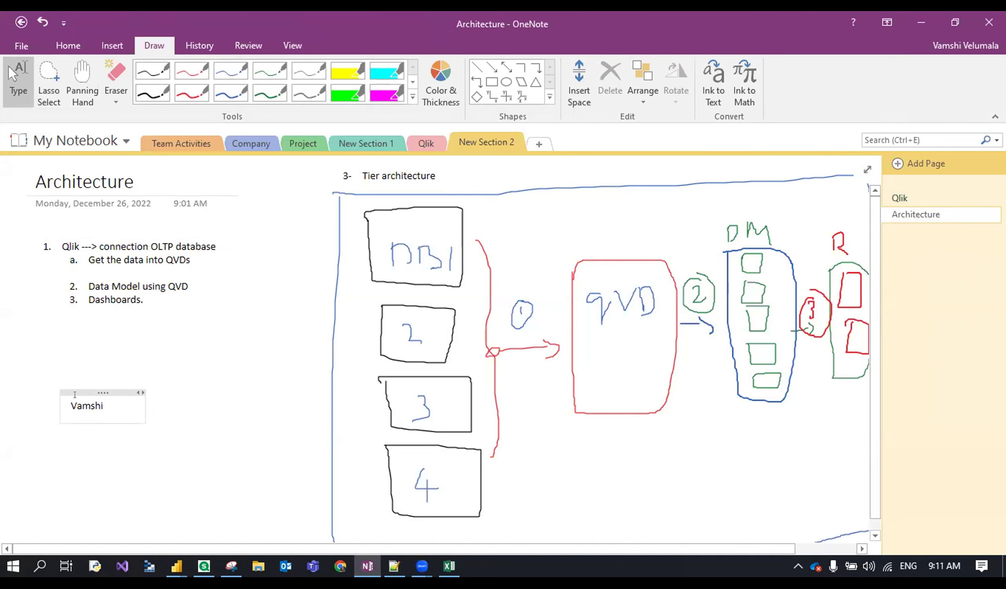
key(Home)
key(Delete)
text(v)
key(End)
Add the lines "QLIK Training" and "VLR TRAININGS" below the first name in the note.
text(qk)
key(BackSpace)
key(BackSpace)
key(BackSpace)
text(qk)
key(BackSpace)
key(BackSpace)
key(BackSpace)
key(Return)
text(QLIK Trraining)
key(Return)
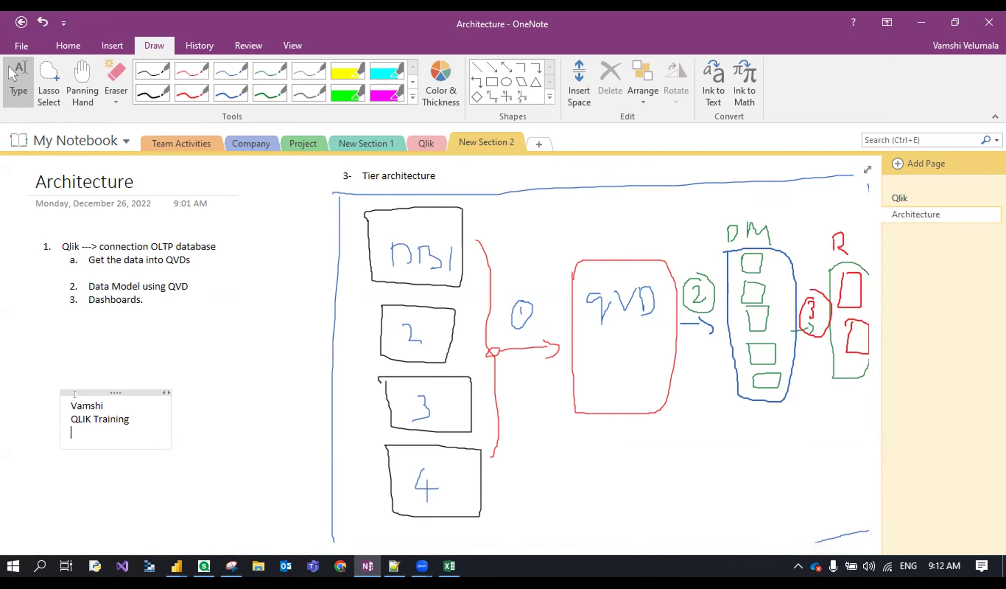
text(VLR TRAININGS)
key(Return)
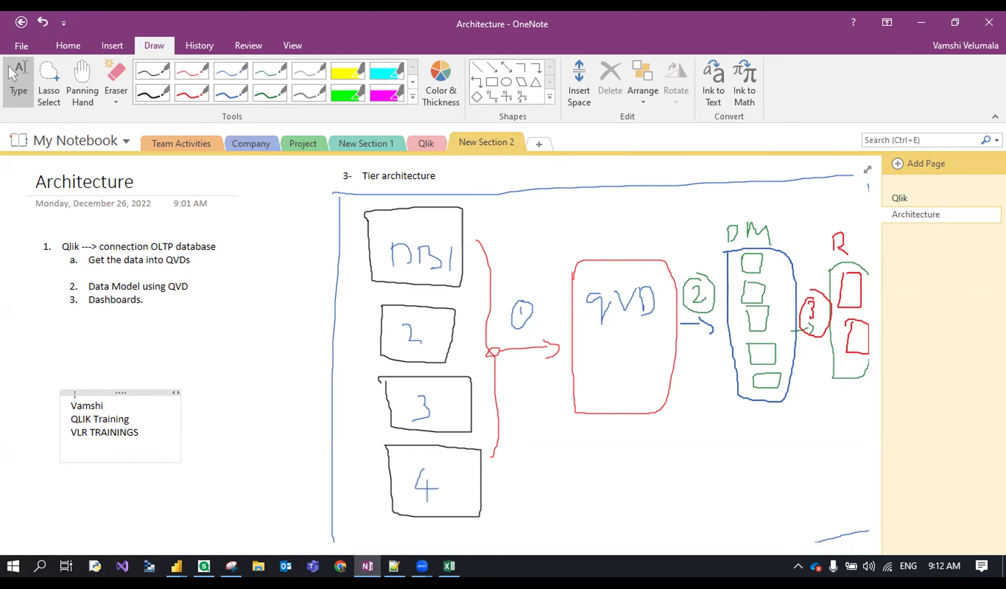
click(424, 566)
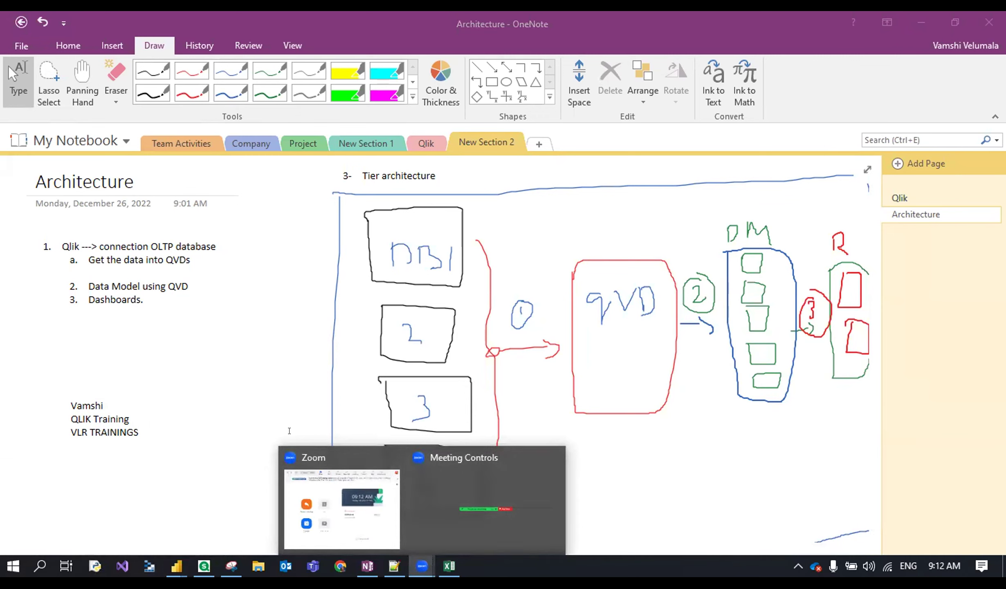
Add one sample name on three lines in uppercase, lowercase and capitalized form, followed by a different capitalized first name.
click(137, 432)
key(Return)
text(KUMAR)
key(Return)
text(kumar)
key(Return)
text(m)
key(BackSpace)
text(Kumar)
key(Return)
text(M)
text(ag)
key(BackSpace)
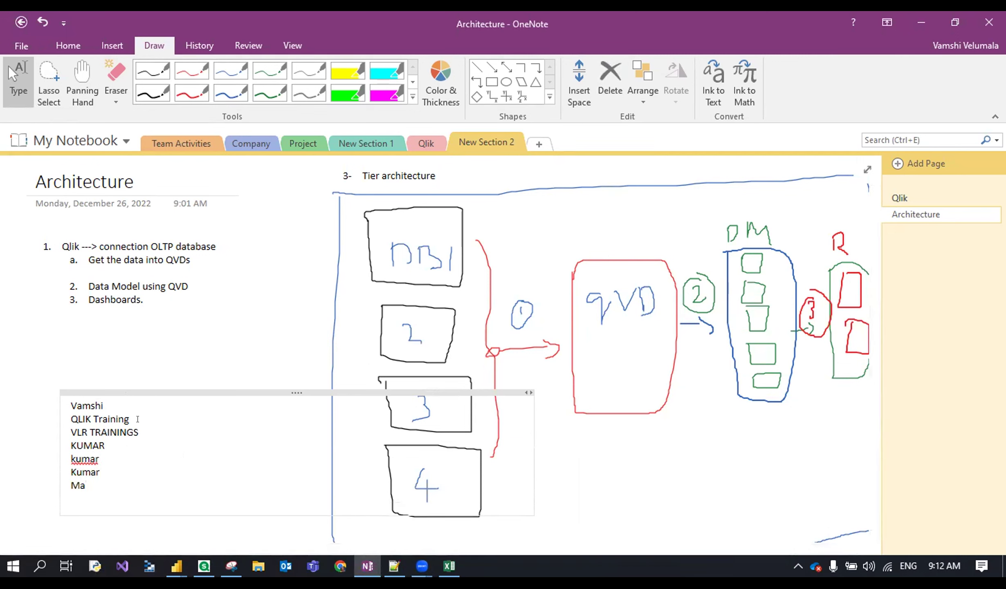
text(hesh)
click(212, 370)
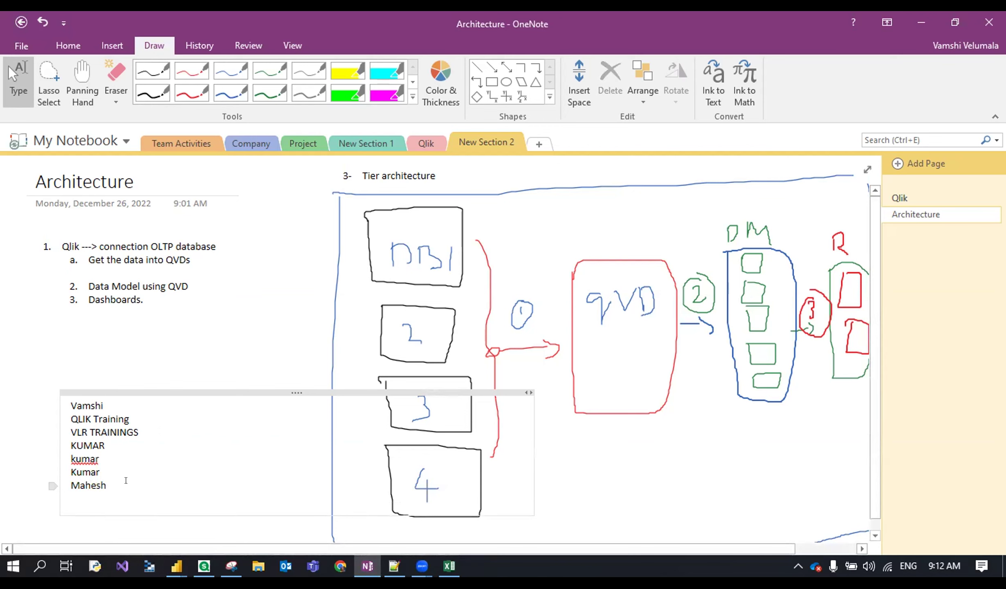
Insert the heading "EmployeeName" above the first entry of the sample list.
click(65, 396)
key(Return)
text(EmploY)
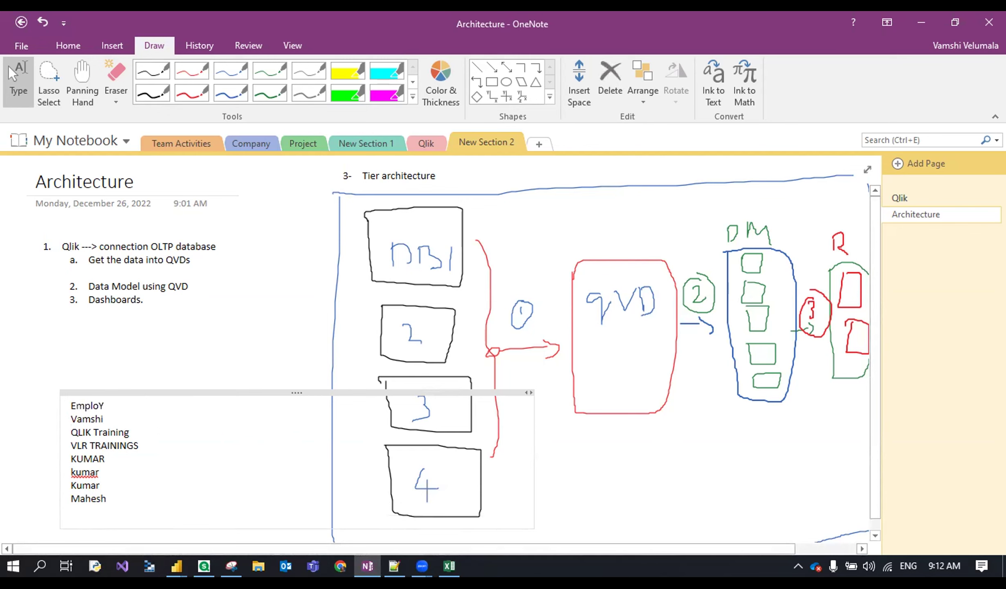
text(yeeName)
click(124, 370)
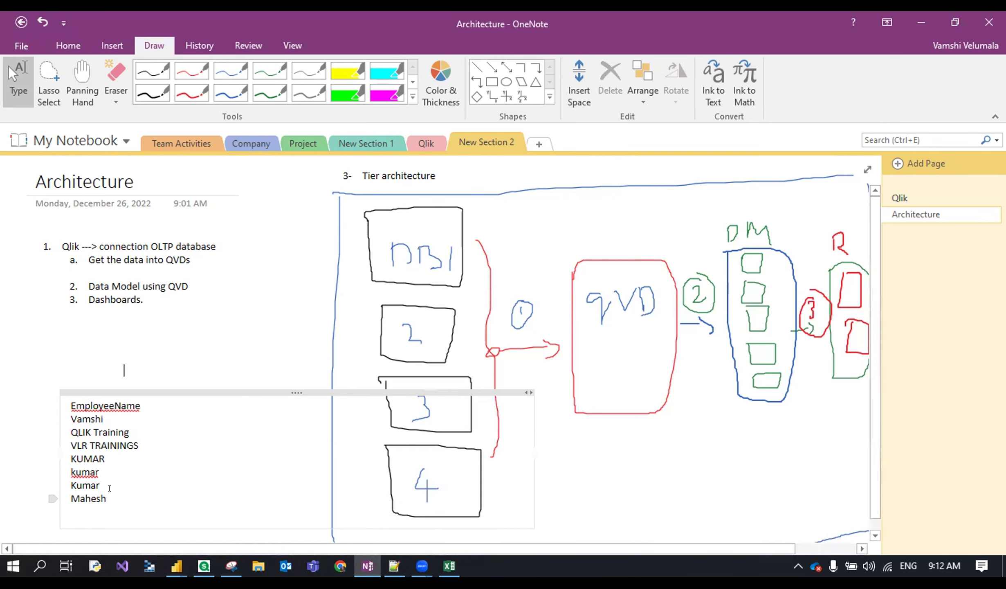
Compare the uppercase, lowercase and mixed-case spellings among the EmployeeName entries.
drag(138, 444, 64, 444)
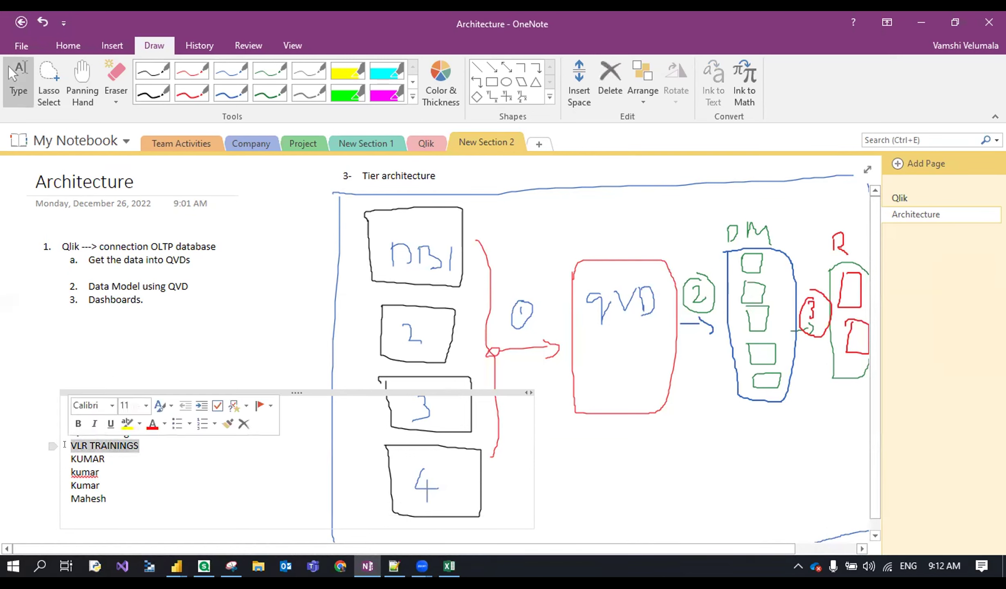
click(78, 433)
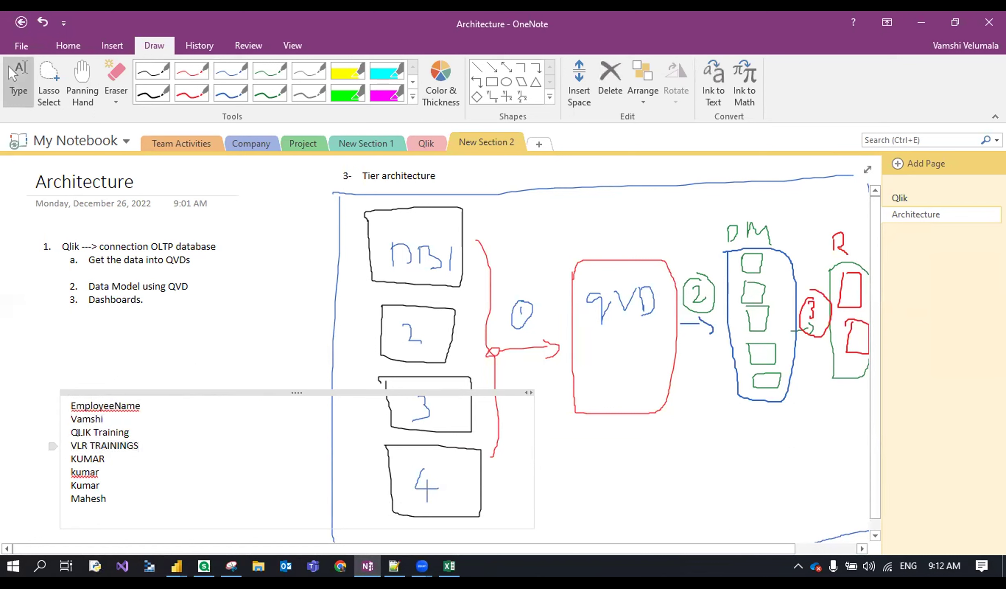
double_click(78, 432)
double_click(111, 433)
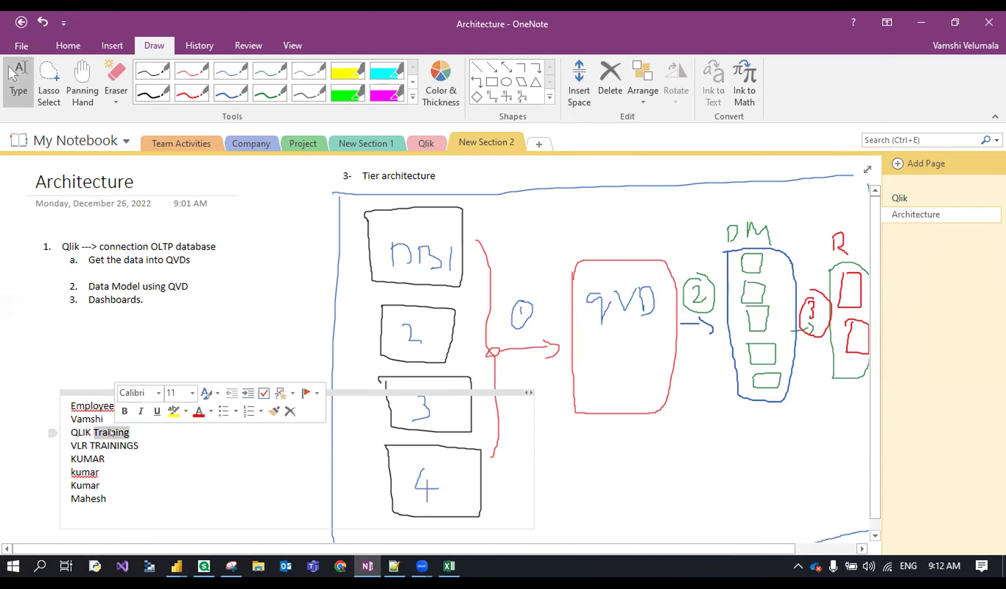
drag(72, 458, 112, 499)
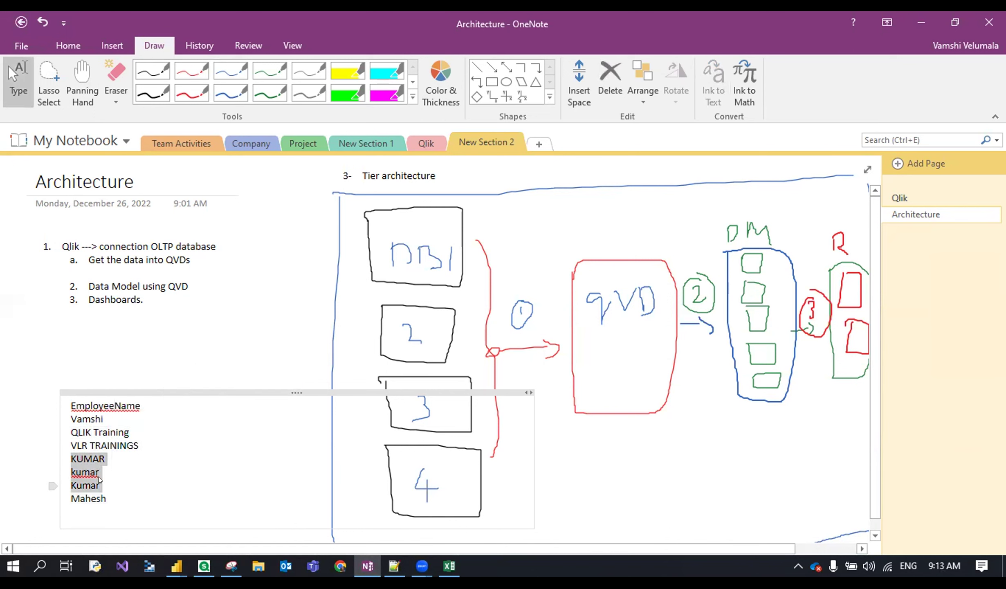
click(100, 485)
double_click(84, 459)
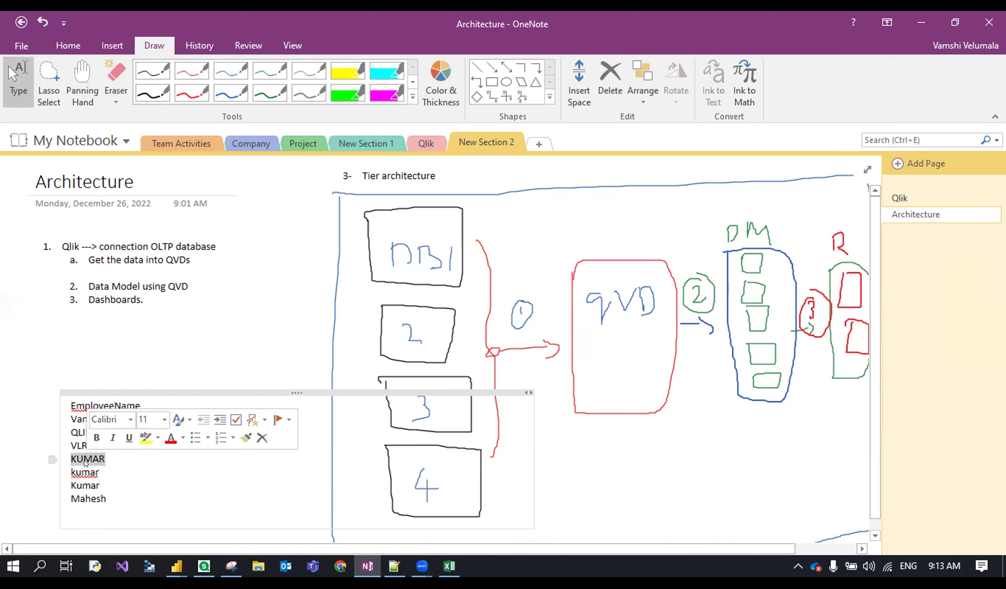
double_click(85, 474)
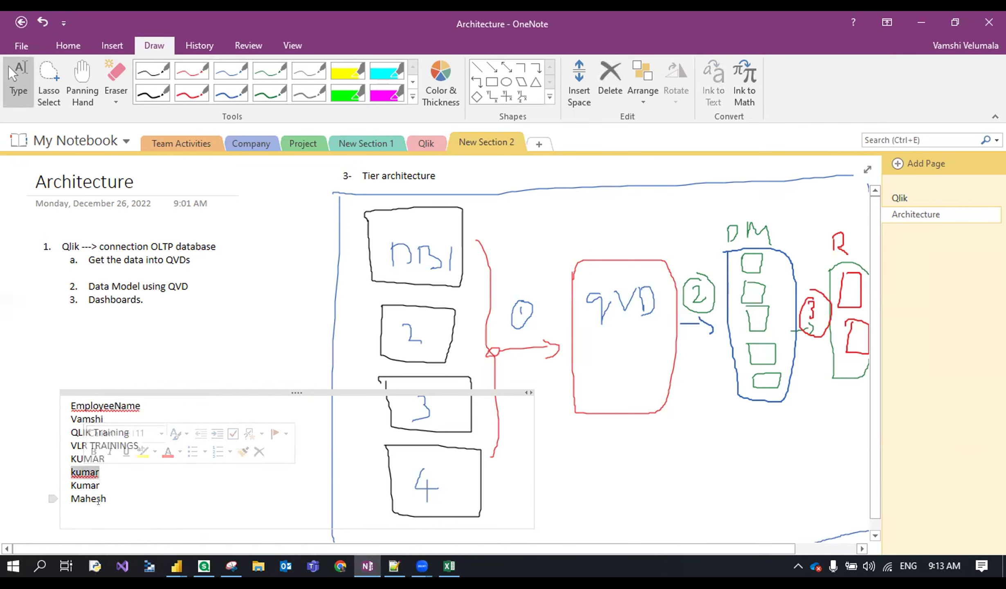
double_click(87, 486)
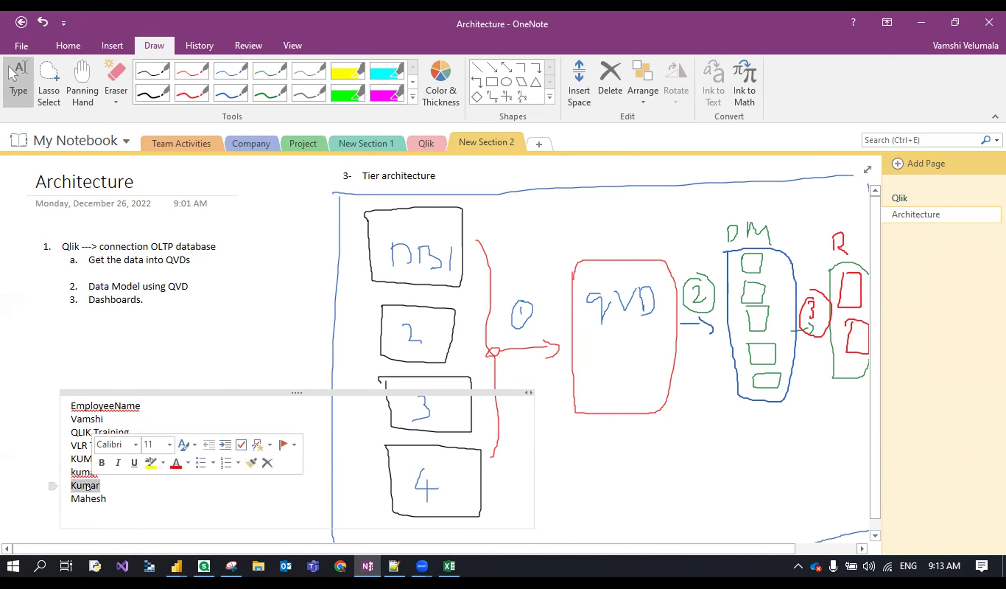
drag(107, 499, 65, 406)
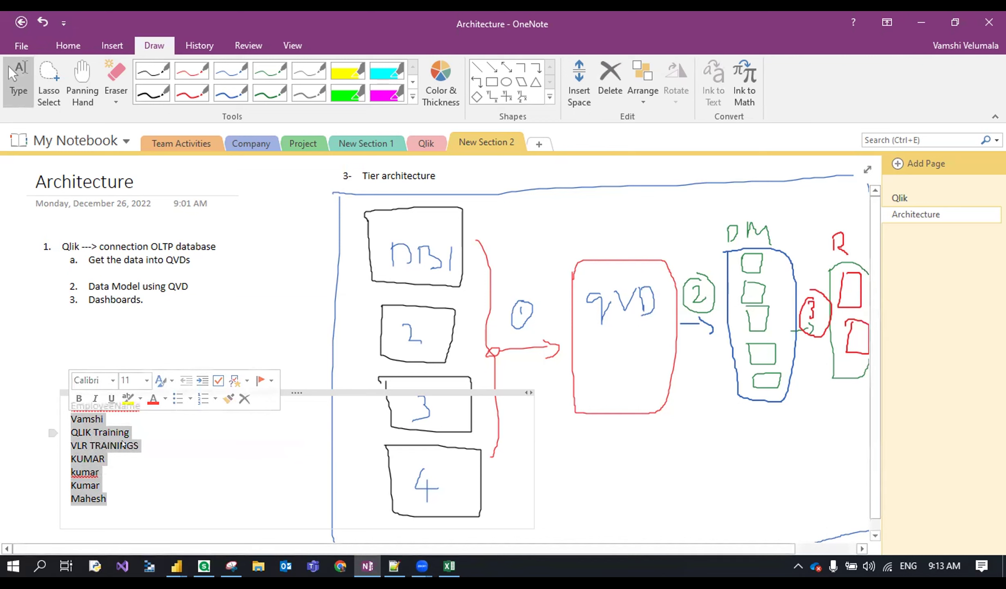
drag(100, 486, 75, 461)
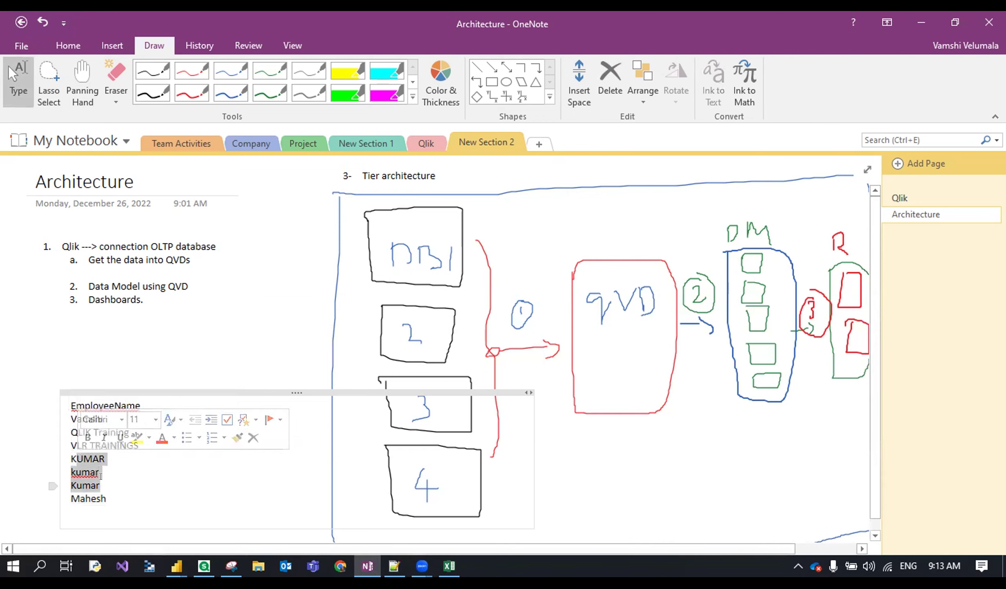
click(101, 476)
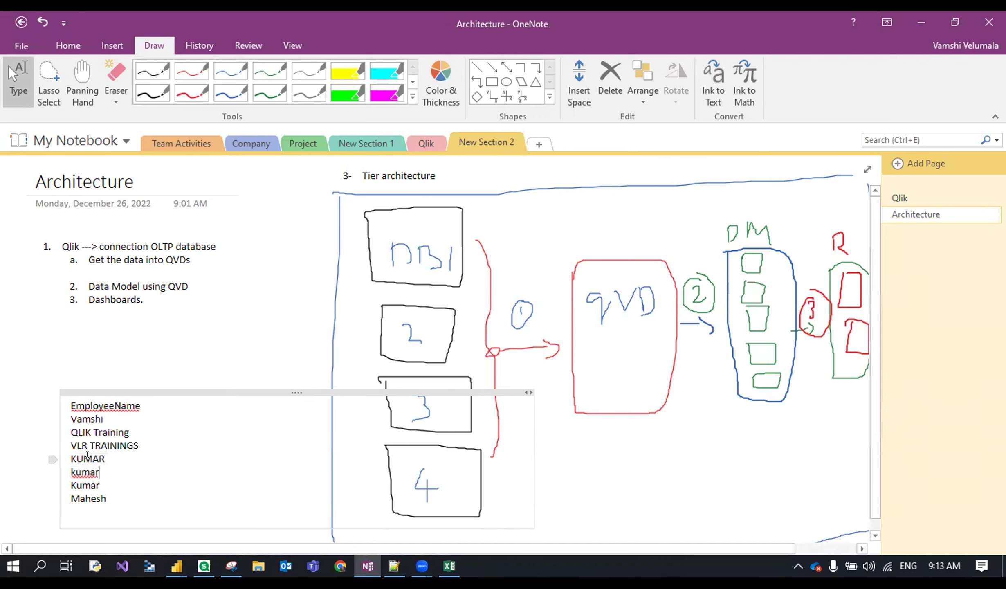
double_click(84, 459)
double_click(85, 485)
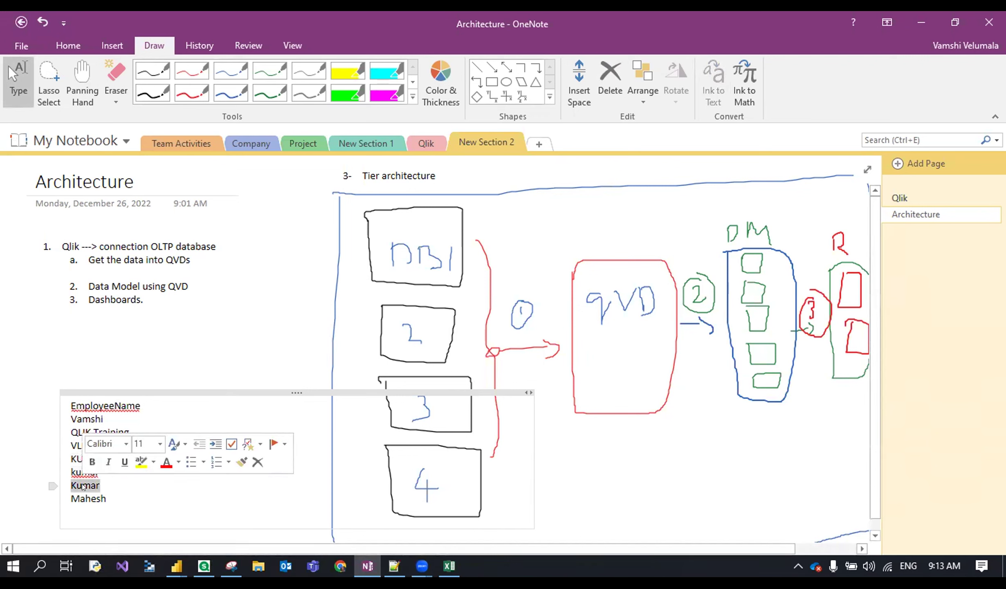
drag(64, 454, 98, 477)
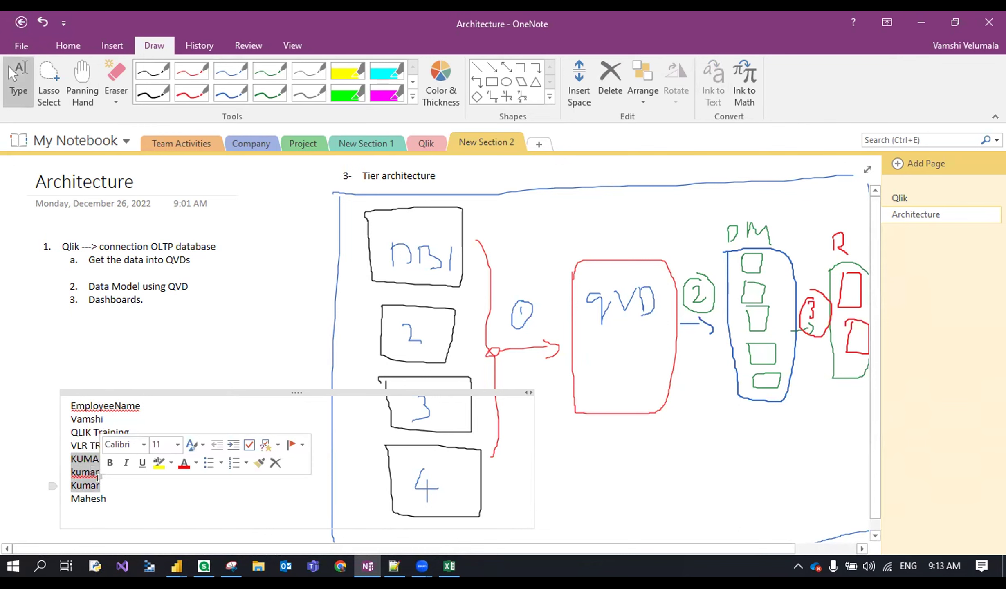
click(100, 485)
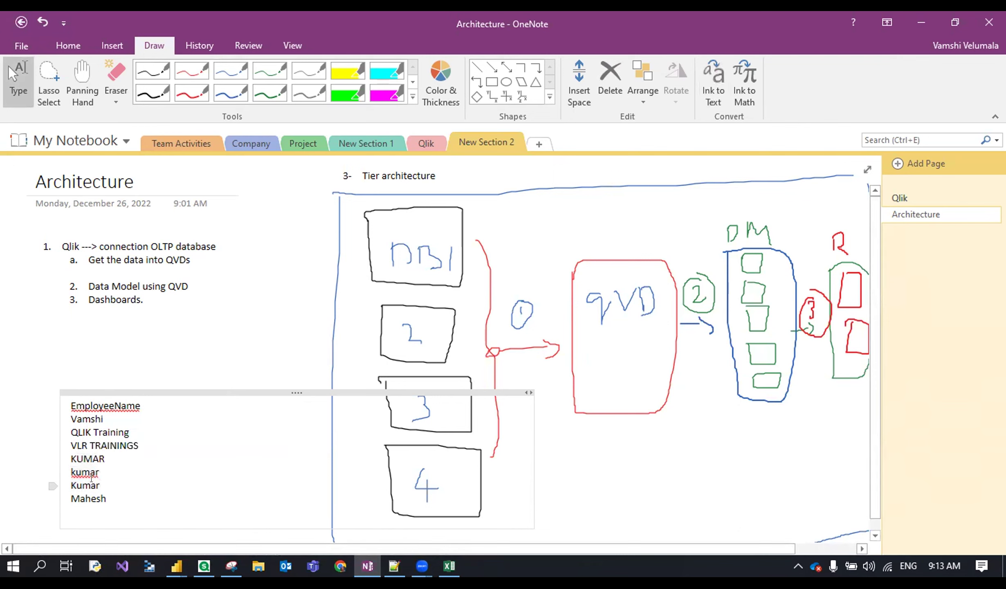
drag(74, 459, 94, 487)
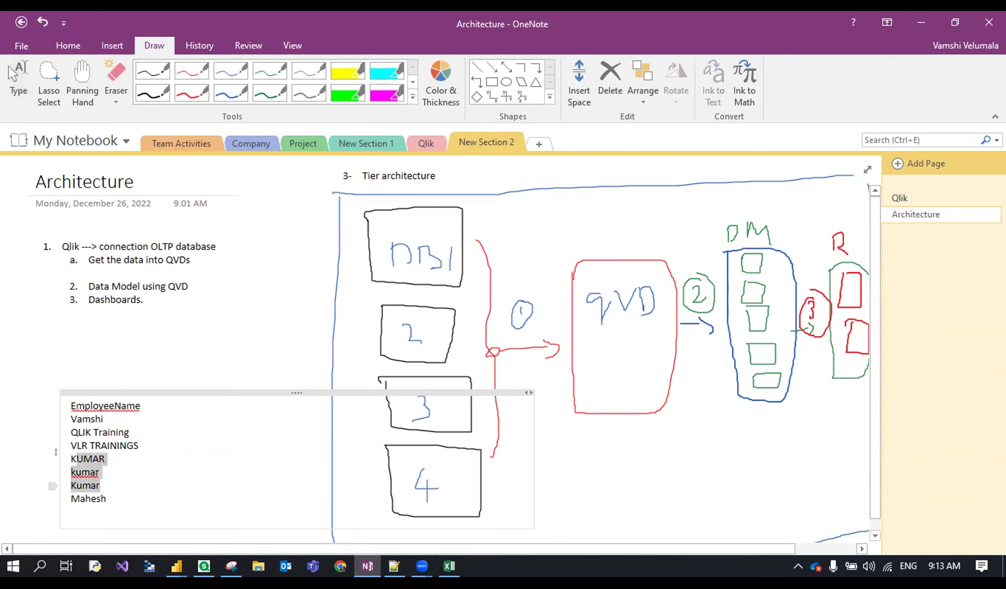
click(124, 350)
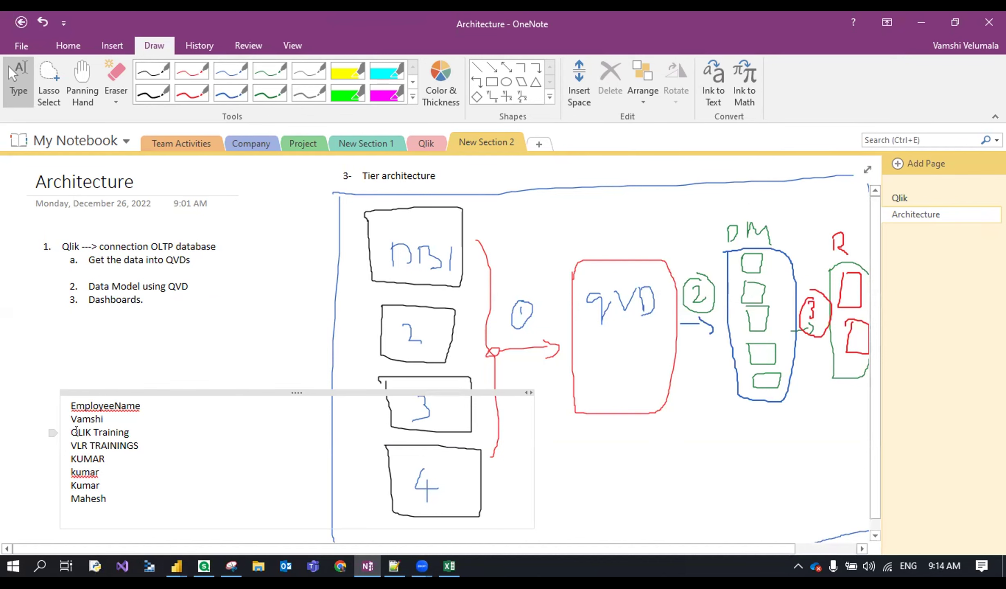
drag(71, 418, 101, 419)
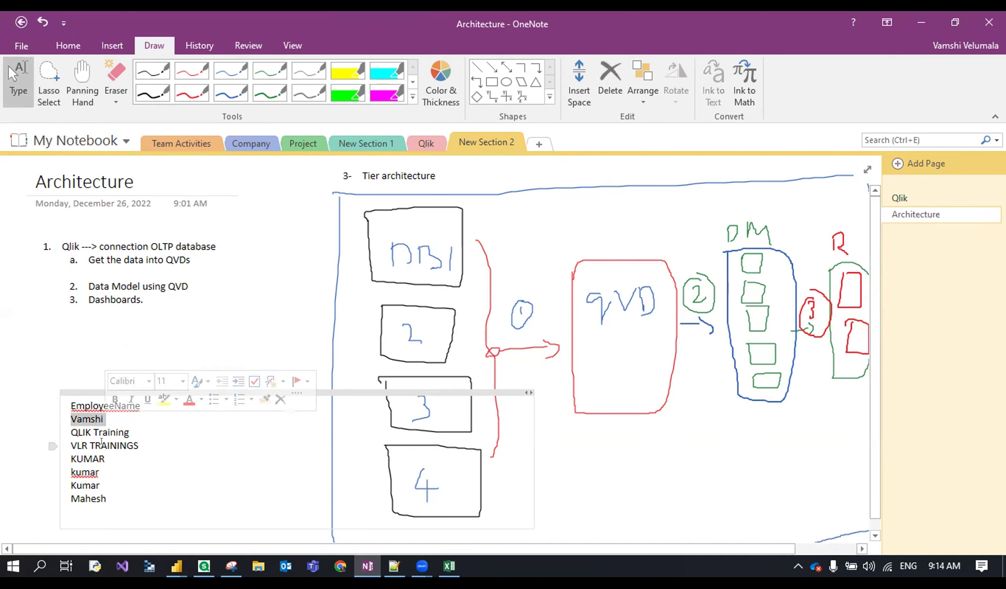
Copy the whole EmployeeName list into the Customer sheet in Excel starting at cell A1, and widen column A.
drag(103, 485, 62, 405)
click(102, 475)
drag(55, 505, 51, 398)
key(ctrl+c)
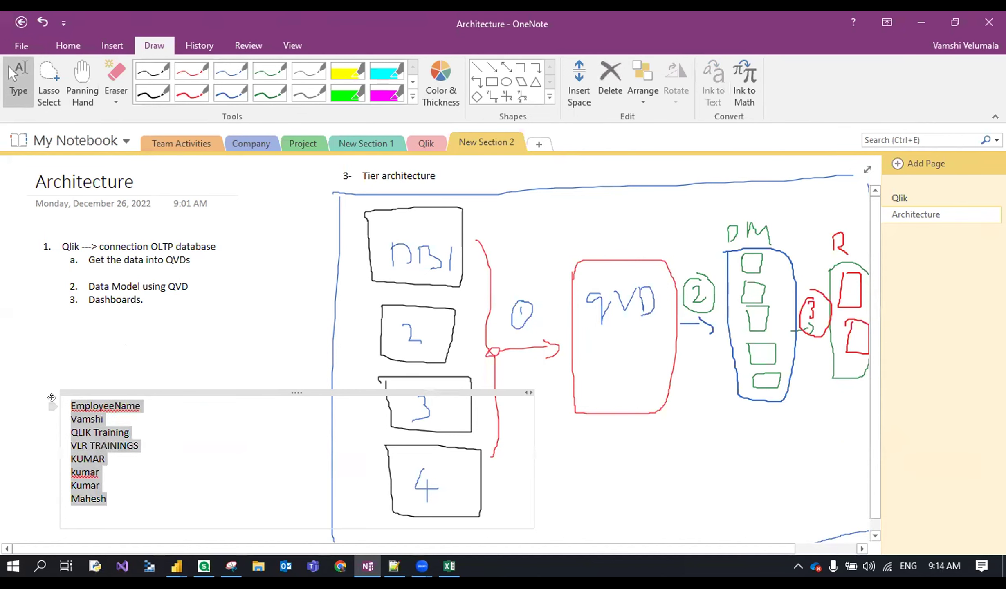
click(449, 565)
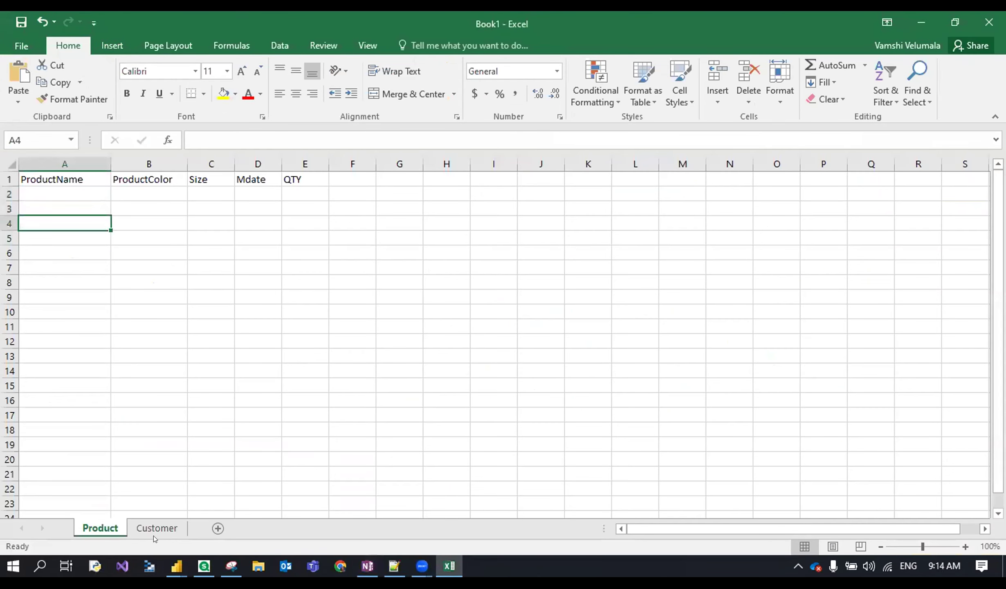
click(154, 534)
click(31, 173)
key(ctrl+v)
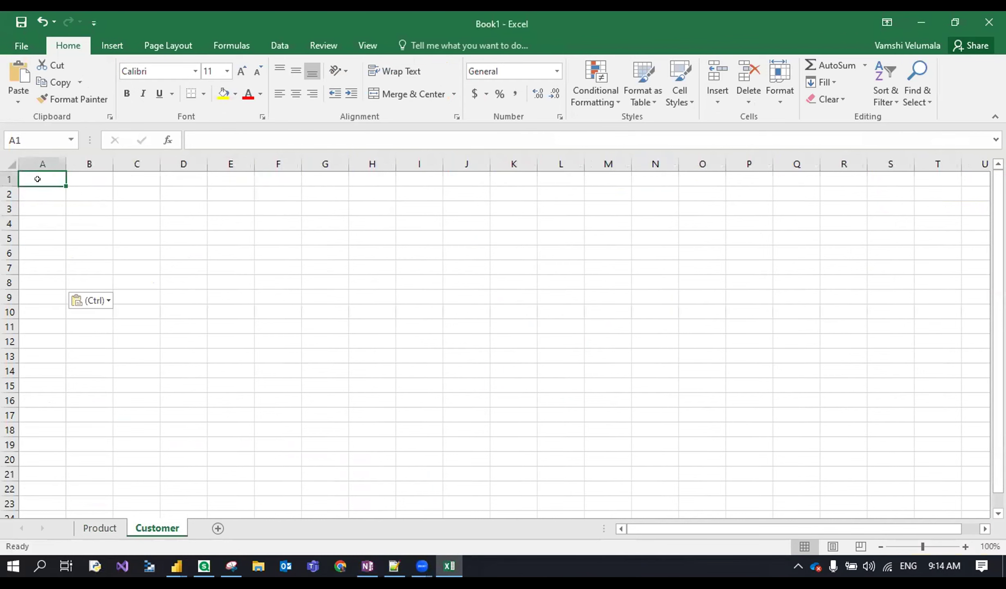
click(89, 252)
drag(61, 159, 129, 159)
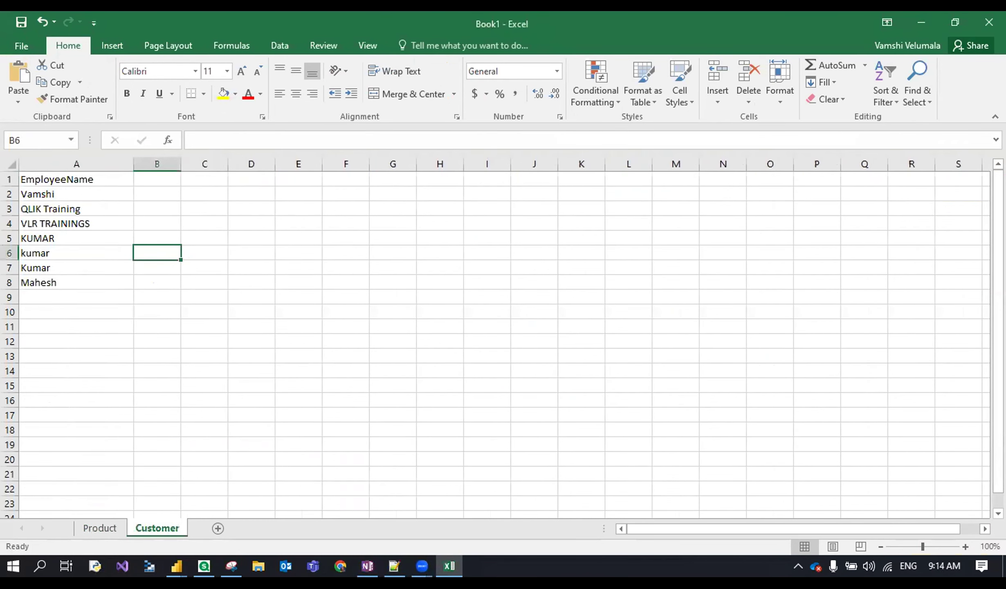
Review the EmployeeName column on the Customer sheet, checking the letter case of the individual entries.
drag(41, 194, 41, 283)
click(63, 163)
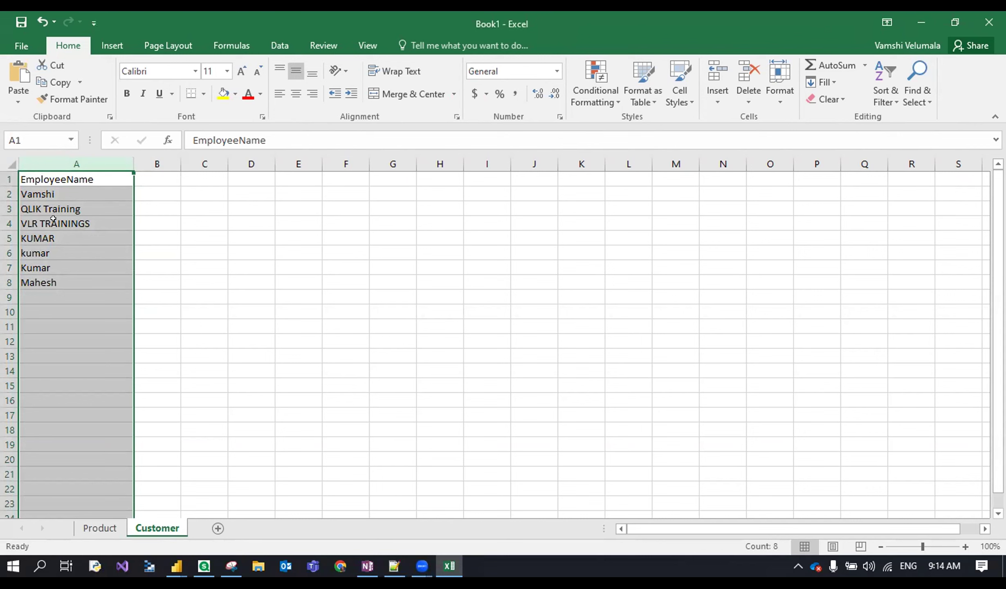
click(64, 234)
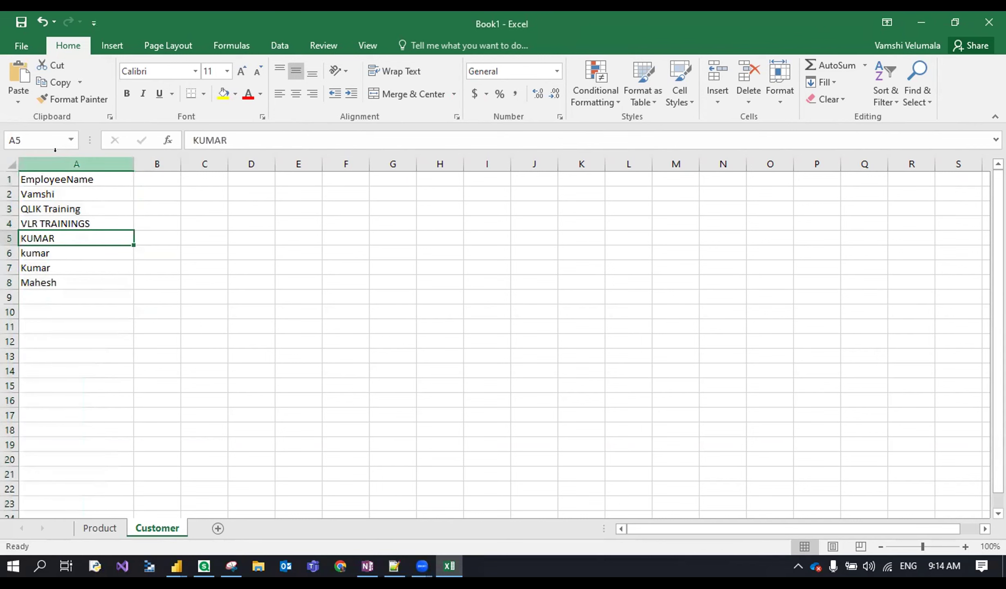
click(54, 176)
click(54, 164)
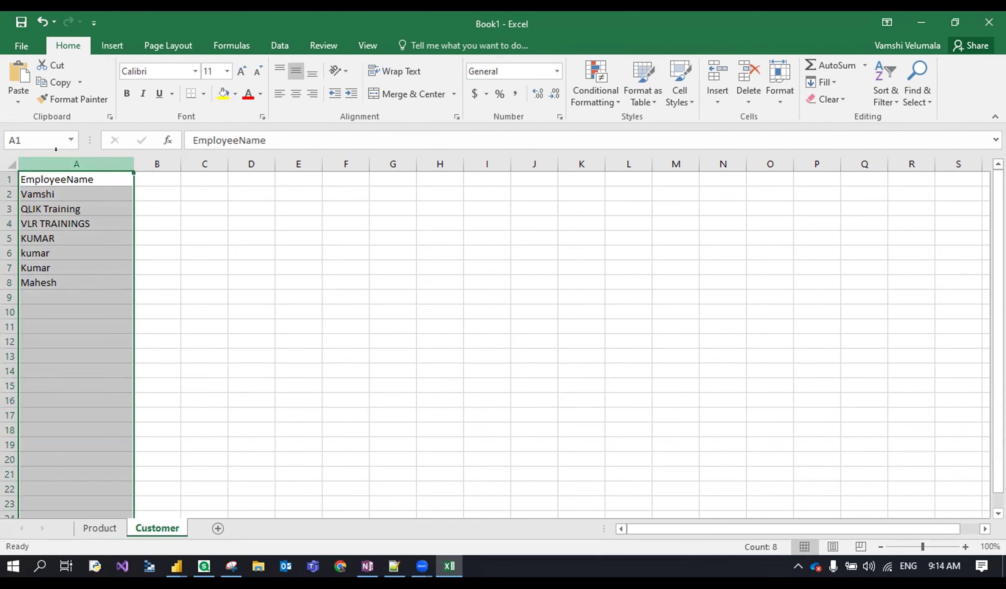
click(66, 292)
drag(41, 195, 40, 214)
click(41, 221)
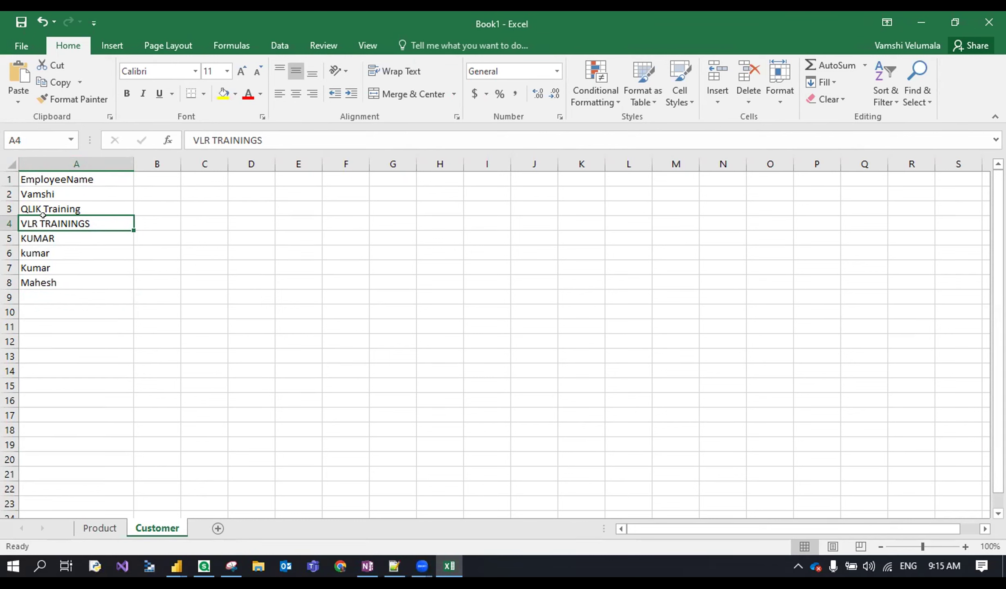
click(43, 188)
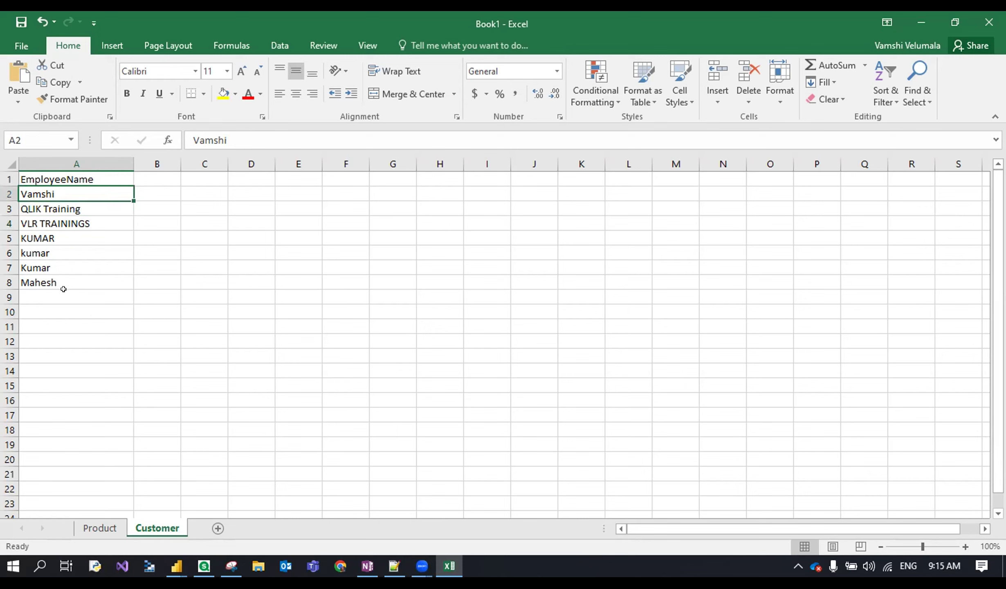
click(63, 288)
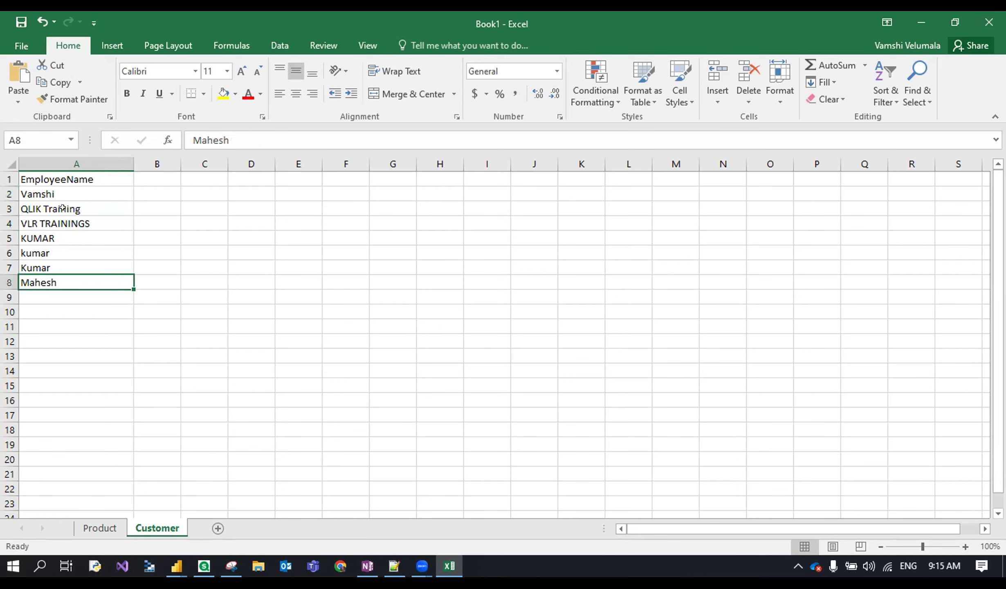
Try to convert the column's letter case by entering =Upper(EmployeeName) in cell A1, and undo the entry.
click(61, 323)
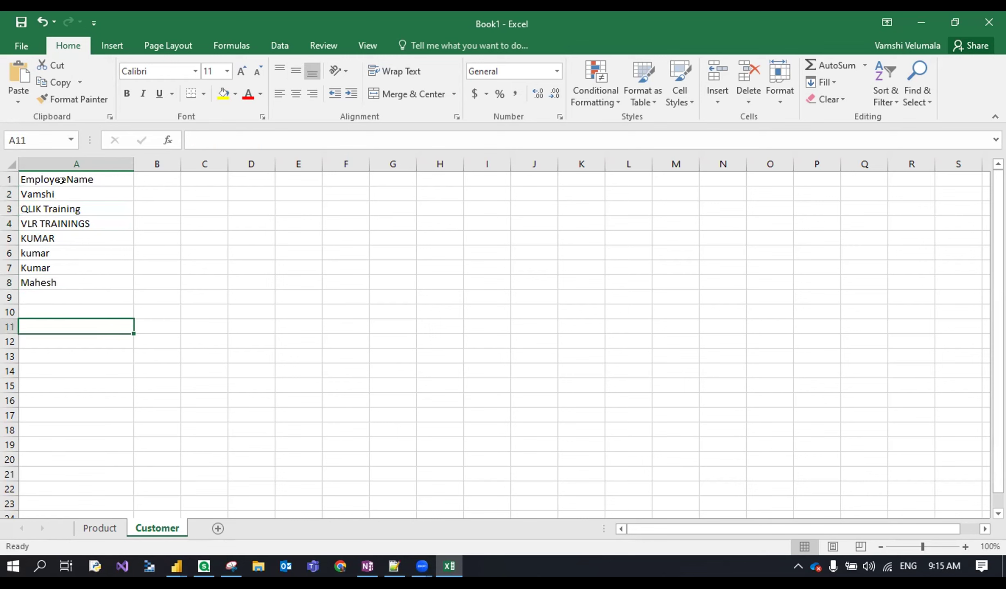
click(61, 160)
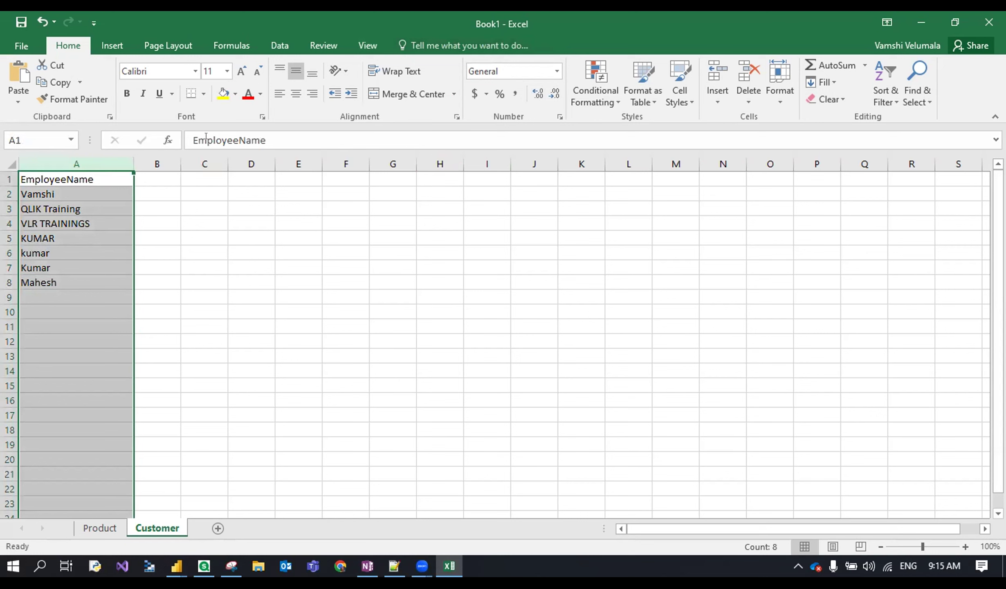
click(193, 139)
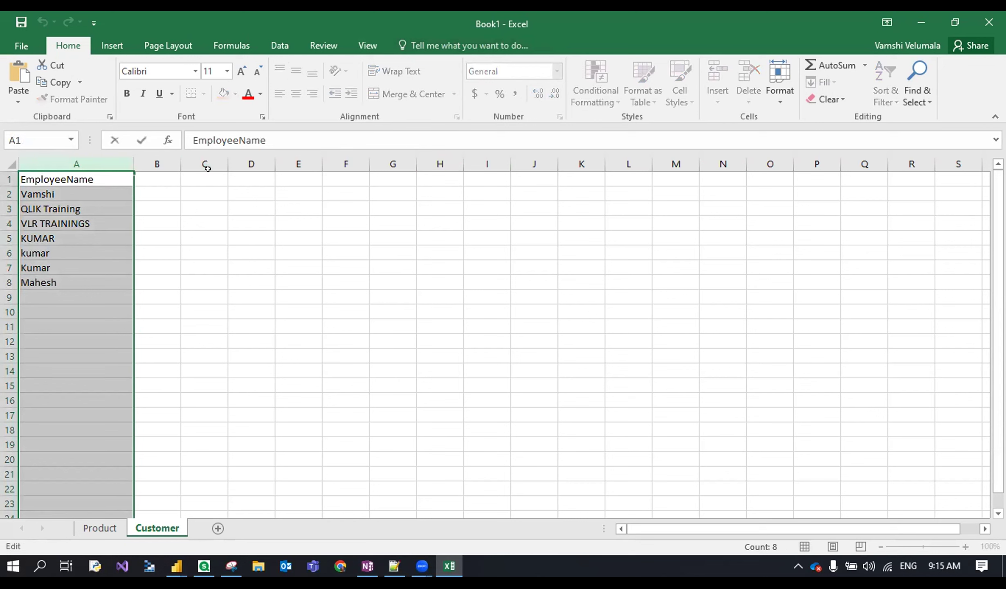
text(=)
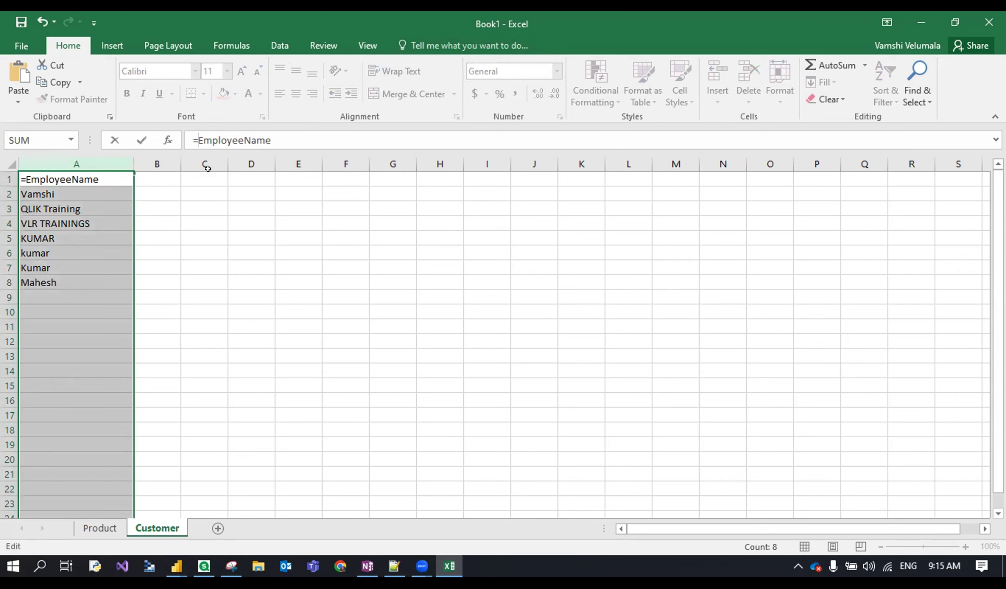
text(Upper(EmployeeName))
key(Return)
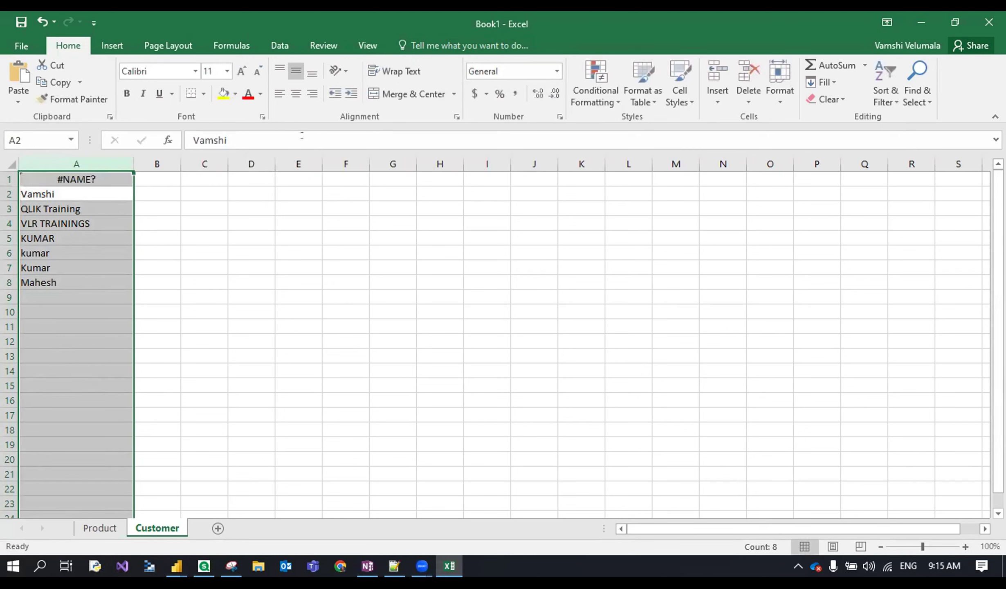
click(262, 191)
click(54, 173)
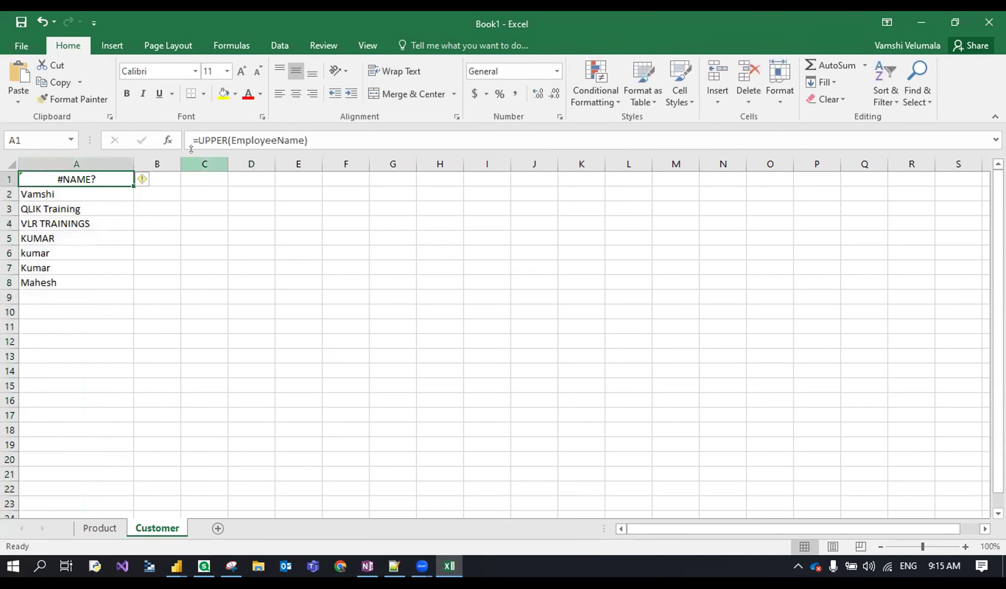
key(ctrl+z)
click(31, 193)
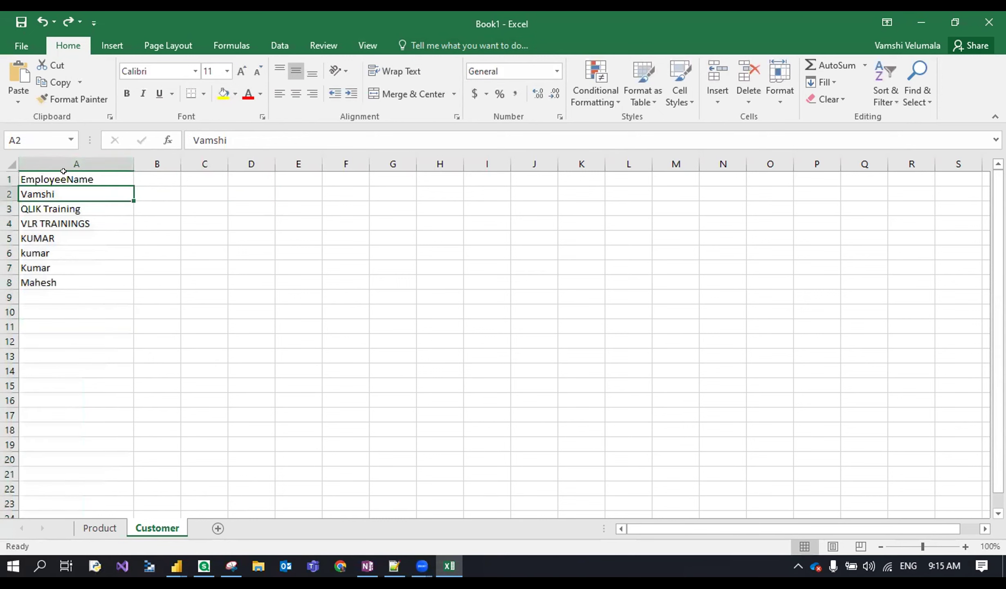
click(194, 139)
text(Uooer)
key(BackSpace)
key(BackSpace)
key(BackSpace)
key(BackSpace)
key(BackSpace)
text(=i)
key(BackSpace)
text(upper)
key(Tab)
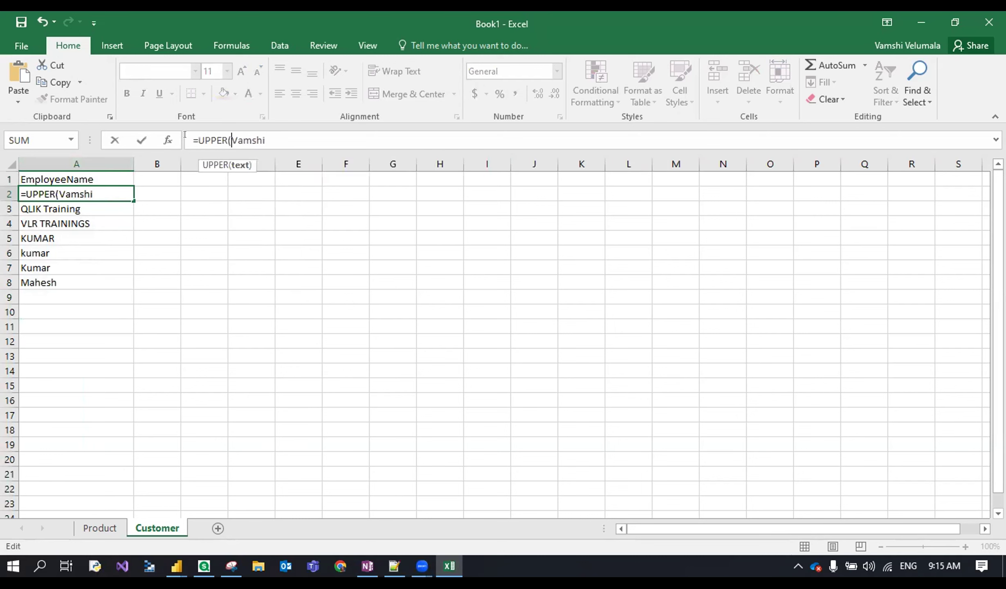
key(ctrl+z)
click(179, 196)
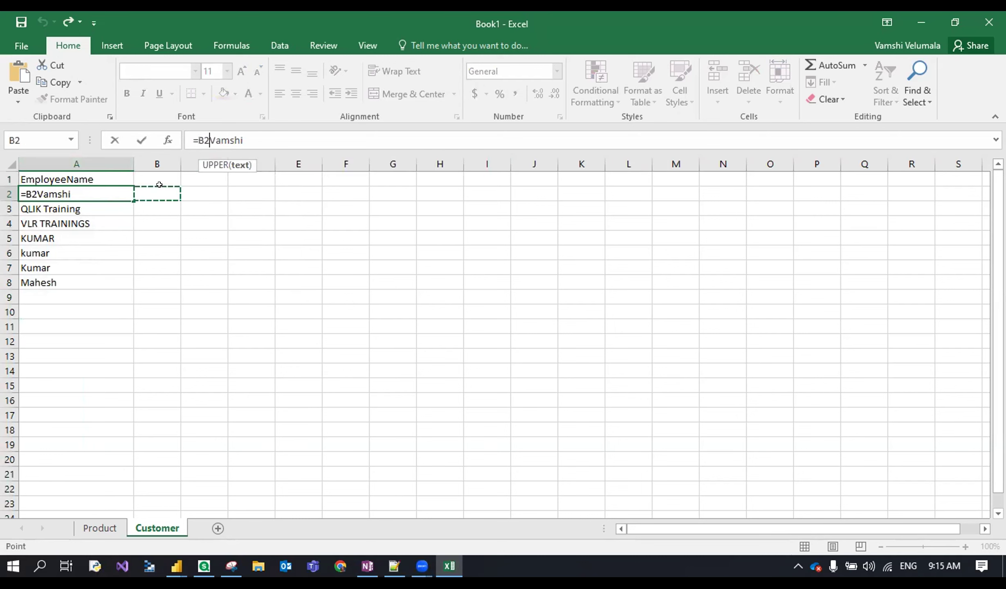
key(Escape)
Enter the formula =Upper(A2) in cell B2 to convert the first employee name to uppercase.
click(159, 193)
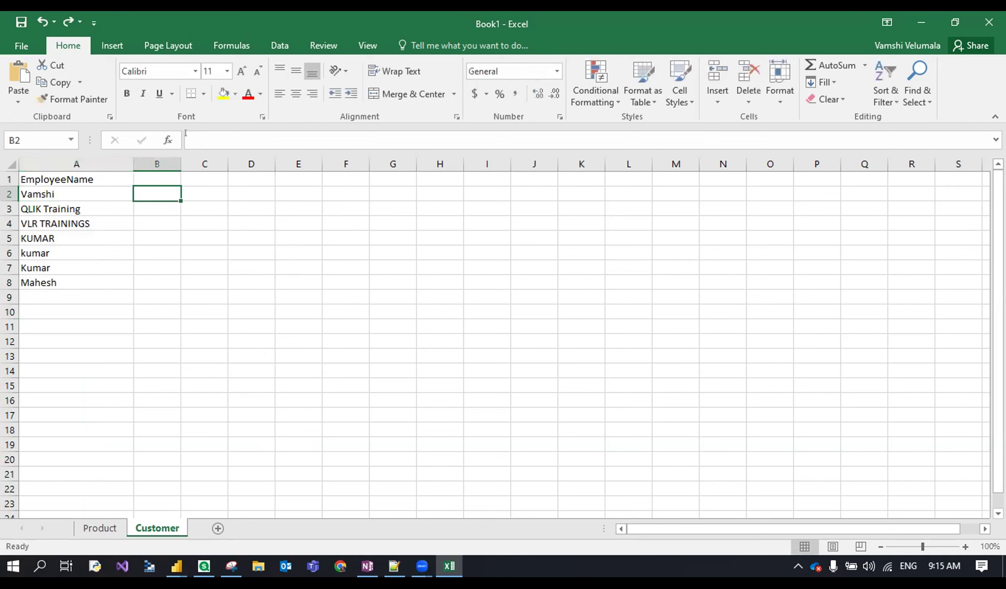
text(=Upper(B)
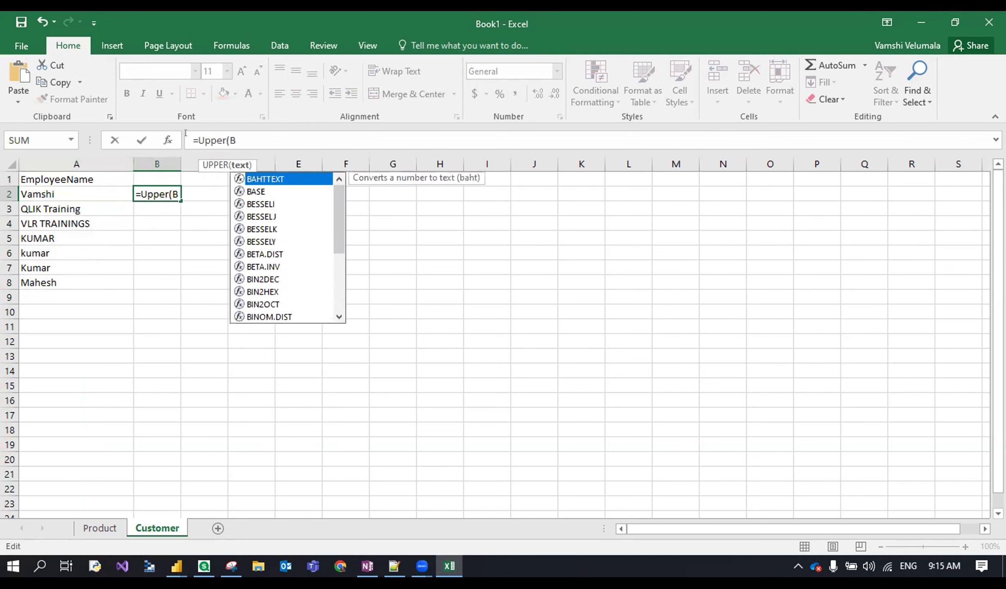
key(BackSpace)
text(A)
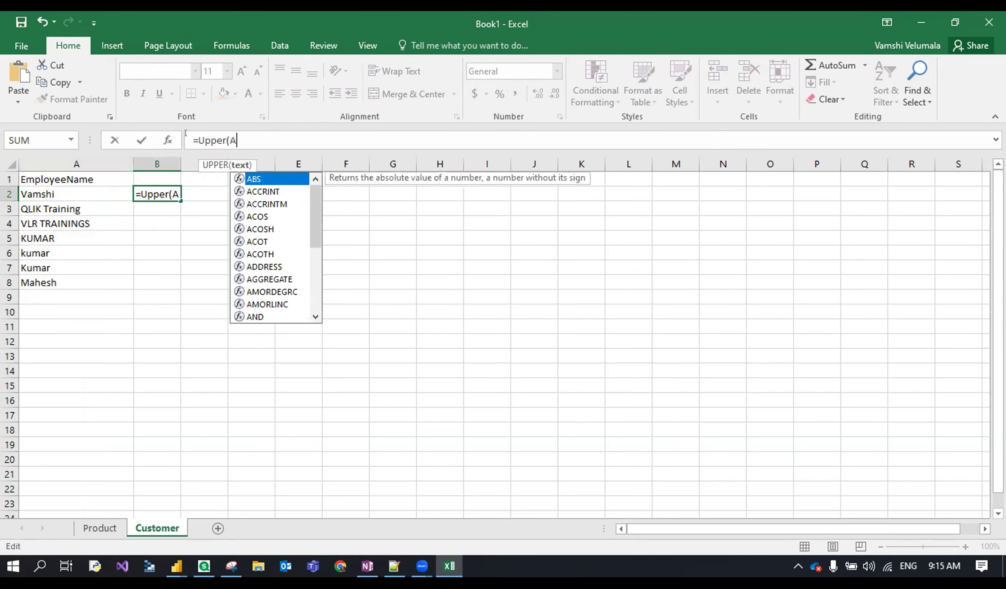
text(2_)
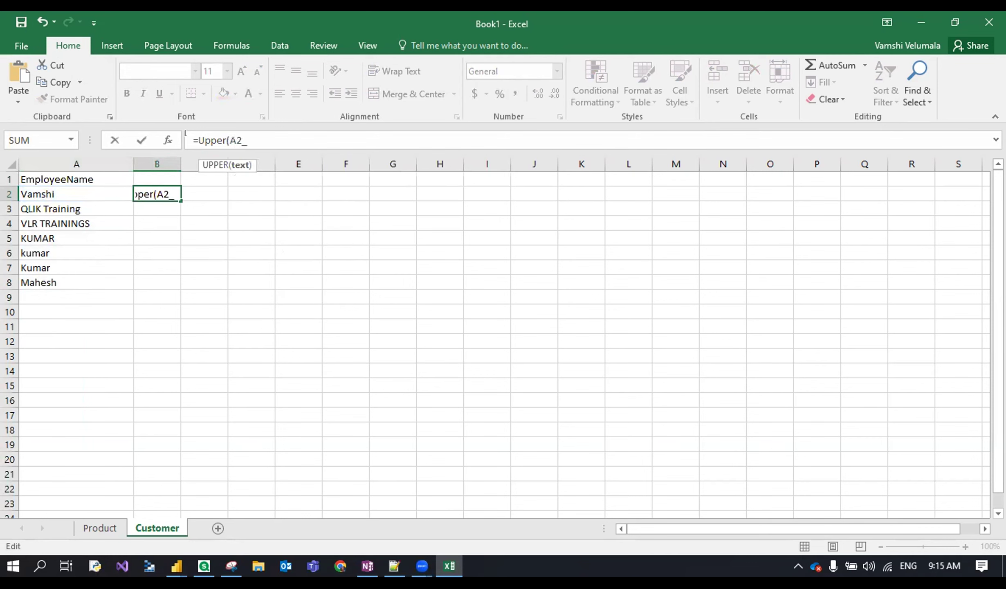
text(=))
key(BackSpace)
key(BackSpace)
key(BackSpace)
text())
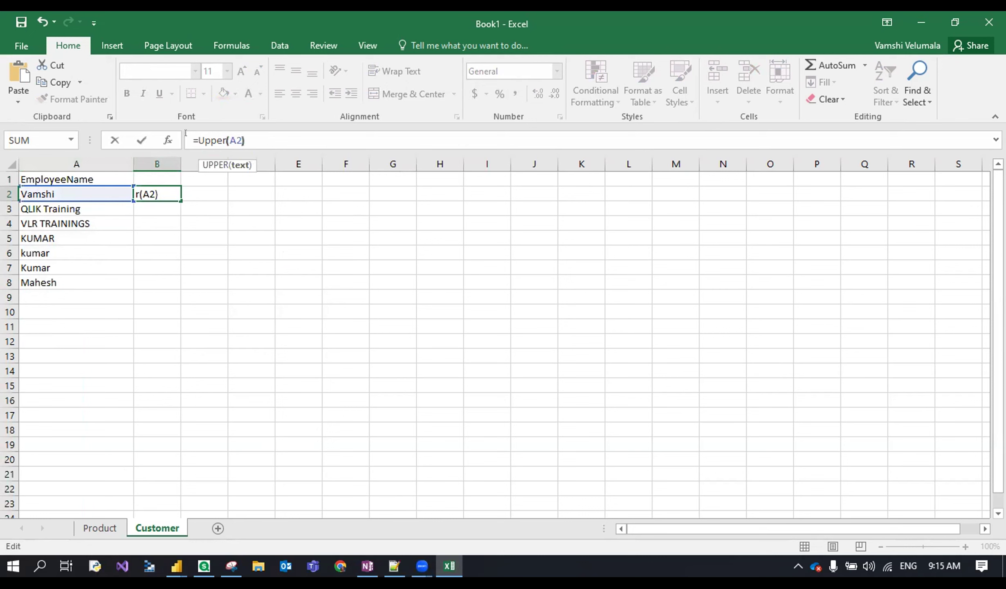
key(Tab)
Fill the uppercase formula from B2 down to B8, and widen column B to fit the names.
click(161, 191)
drag(180, 201, 171, 291)
click(158, 238)
drag(181, 164, 214, 161)
click(171, 264)
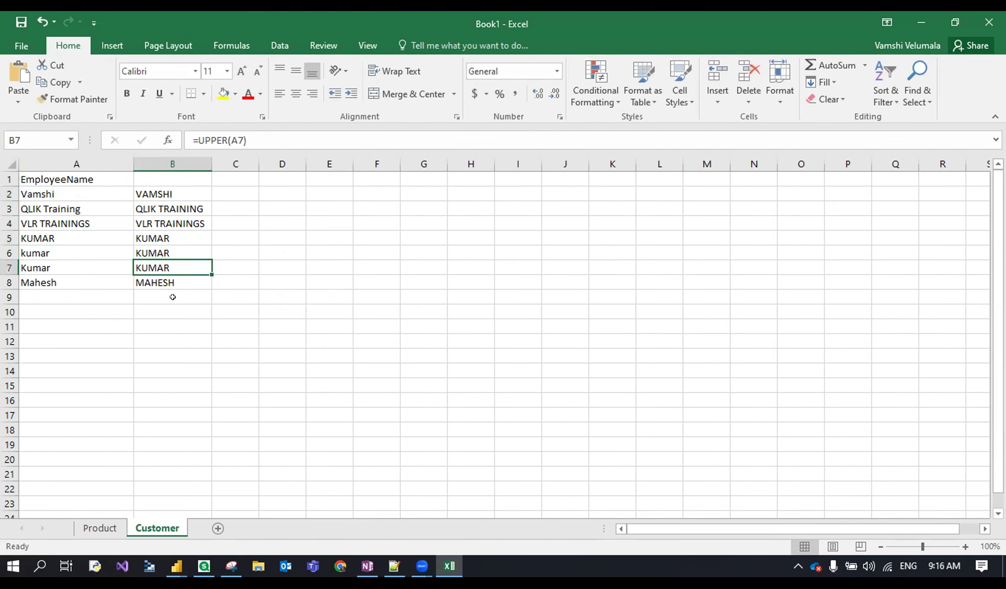
Enter the formula =Lower(A2) in cell C2 to convert the first employee name to lowercase.
click(215, 192)
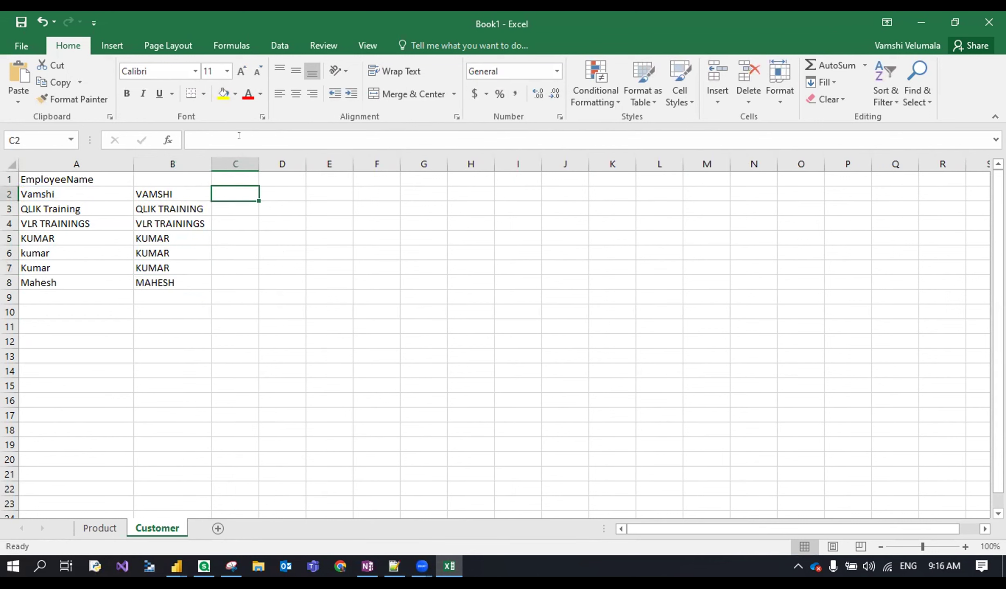
click(242, 138)
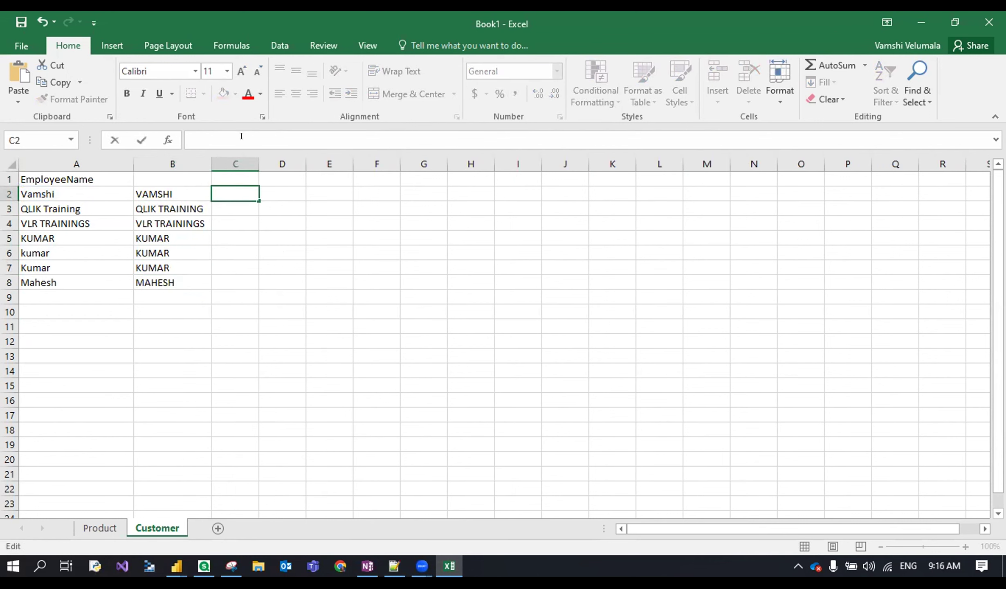
text(=)
key(BackSpace)
text(=Lw)
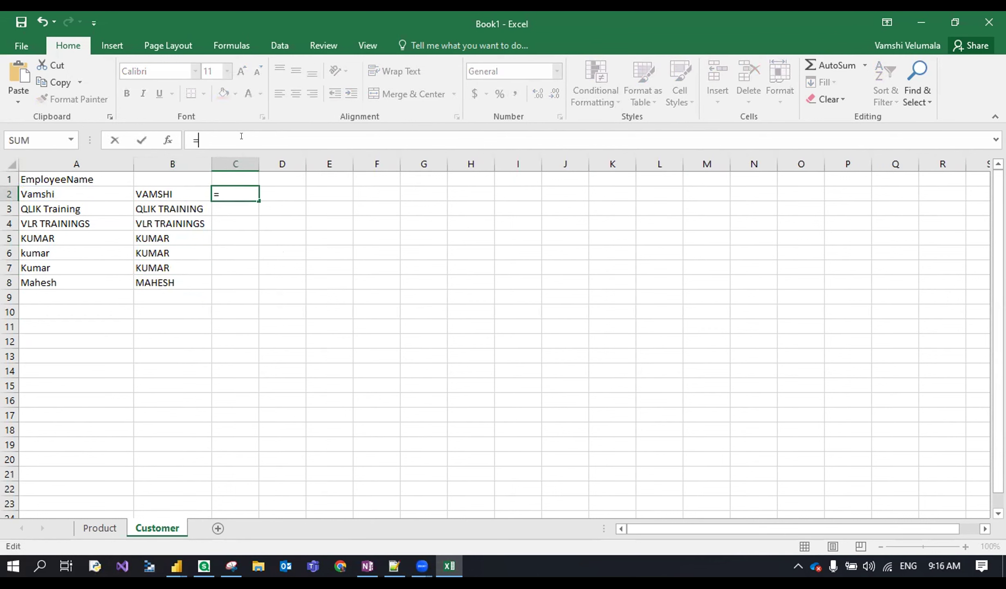
key(BackSpace)
key(BackSpace)
text(Lower(A2))
key(ctrl+Return)
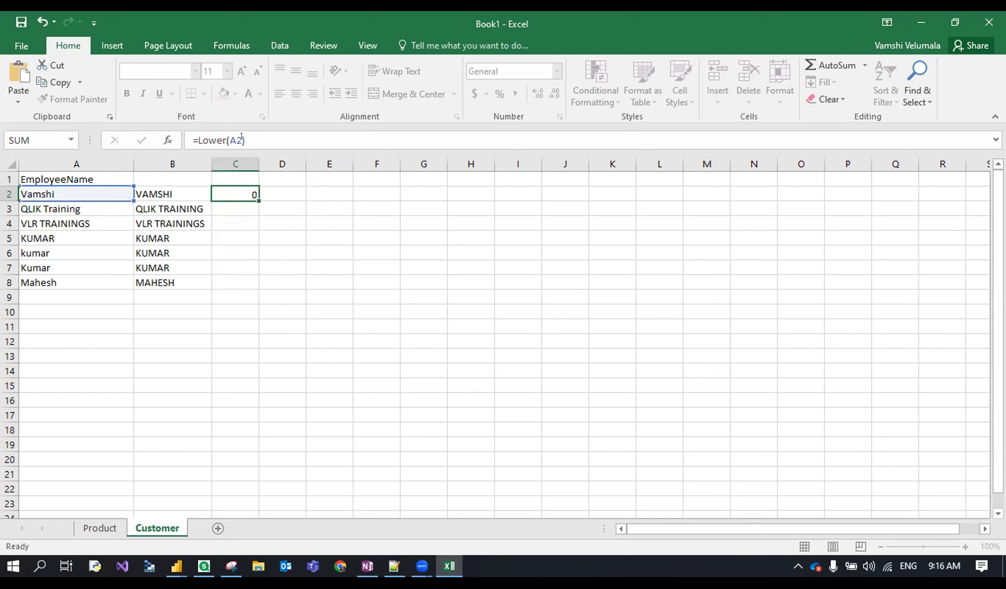
Fill the lowercase formula from C2 down to C8, and widen column C to fit the names.
click(241, 191)
drag(254, 196, 255, 287)
click(326, 240)
click(240, 217)
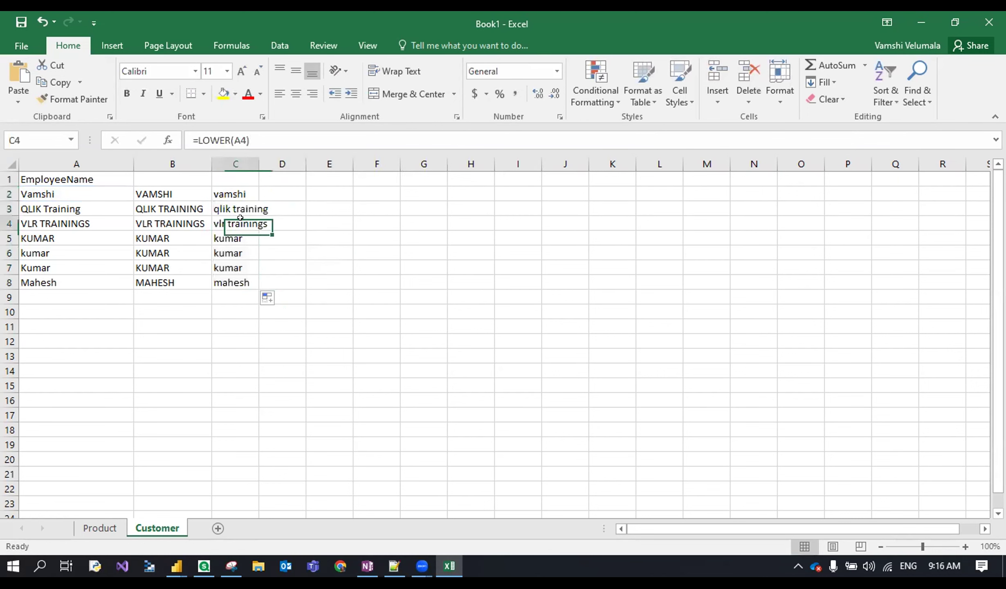
drag(259, 164, 273, 163)
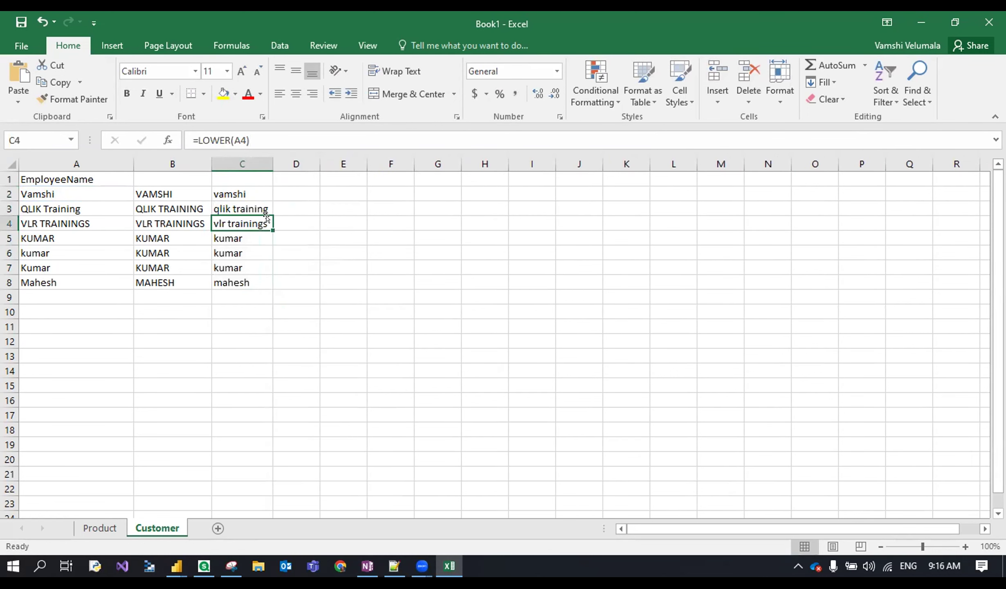
drag(172, 191, 172, 284)
double_click(208, 141)
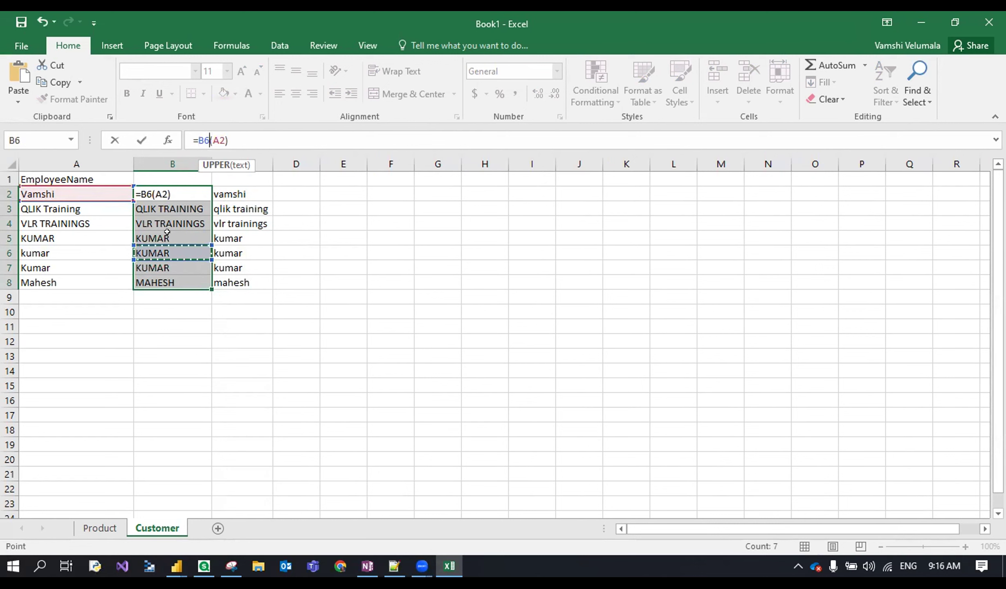
key(Escape)
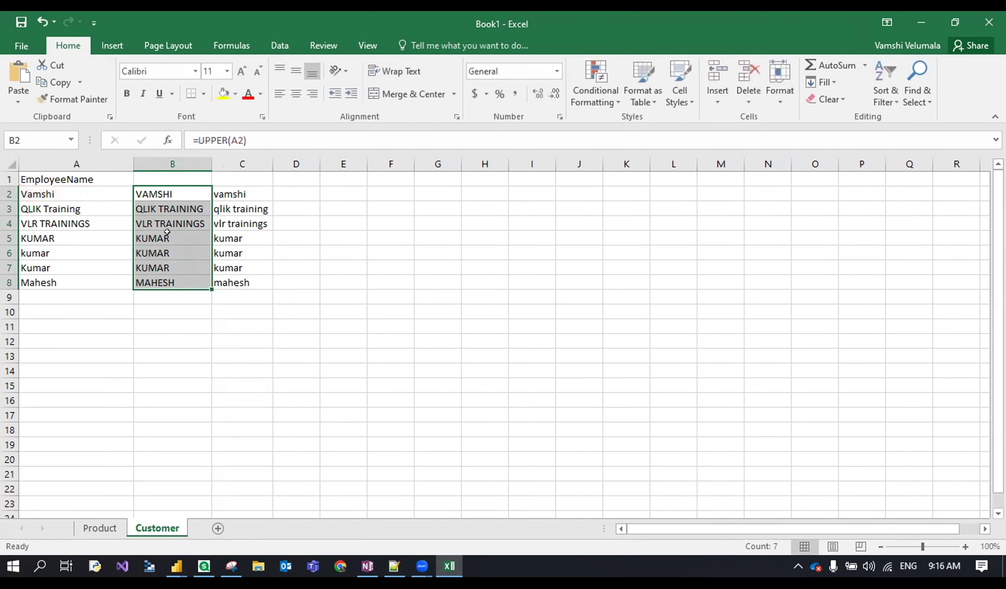
Switch to Qlik Sense Desktop, open the Test1 app from the hub and go to its Data load editor.
click(204, 565)
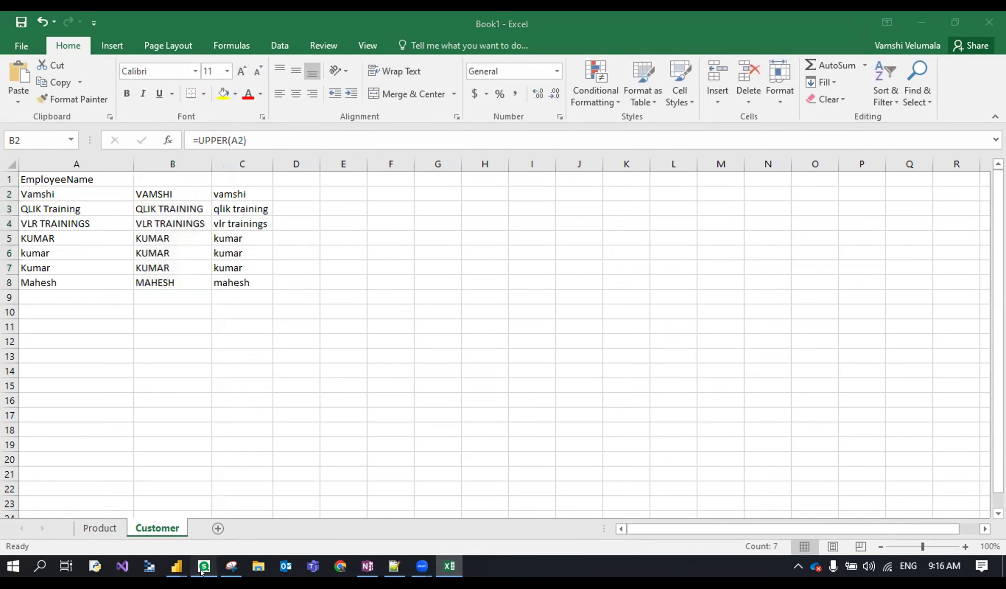
click(80, 38)
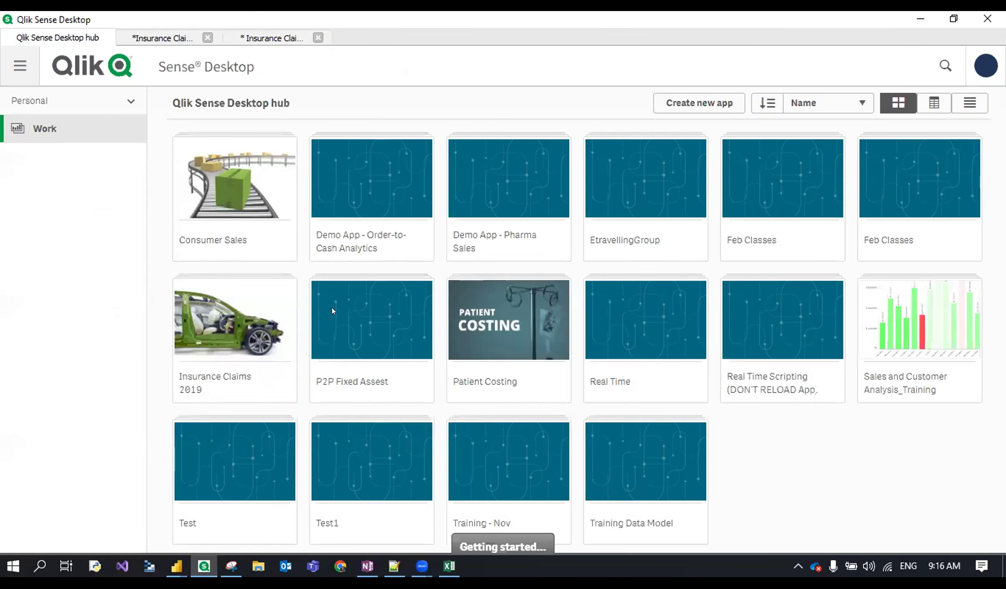
click(393, 443)
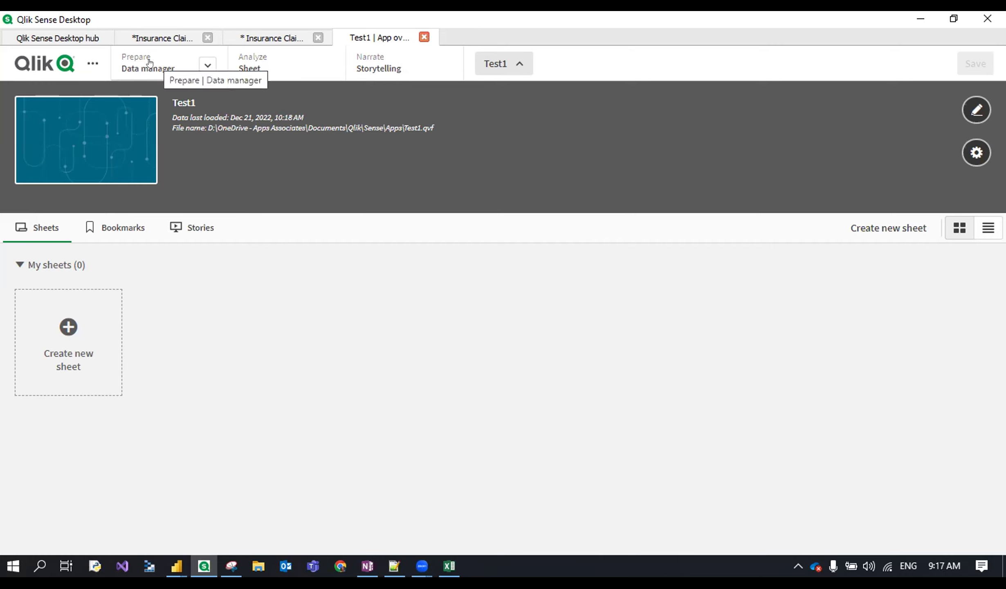
click(207, 65)
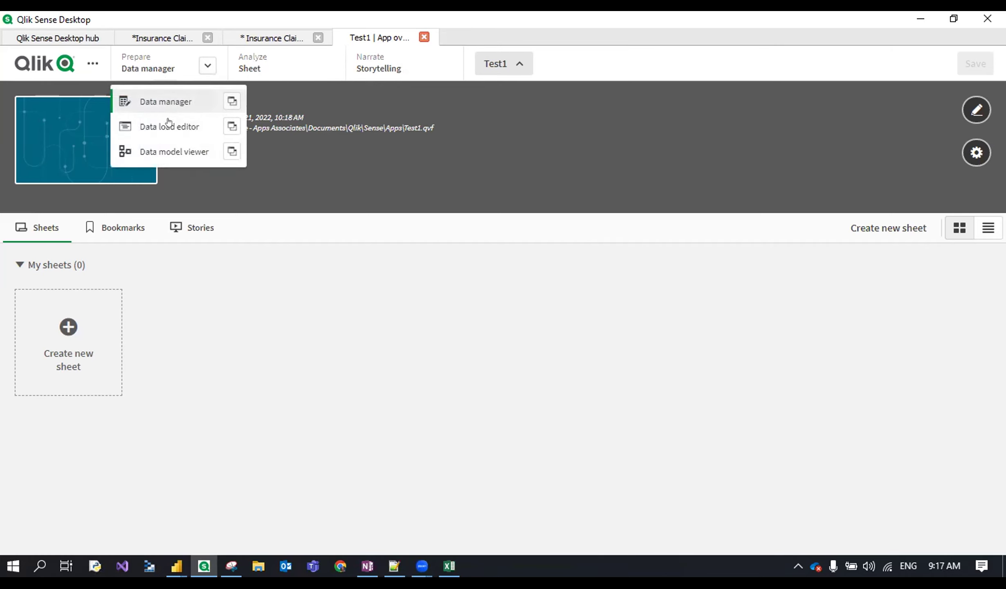
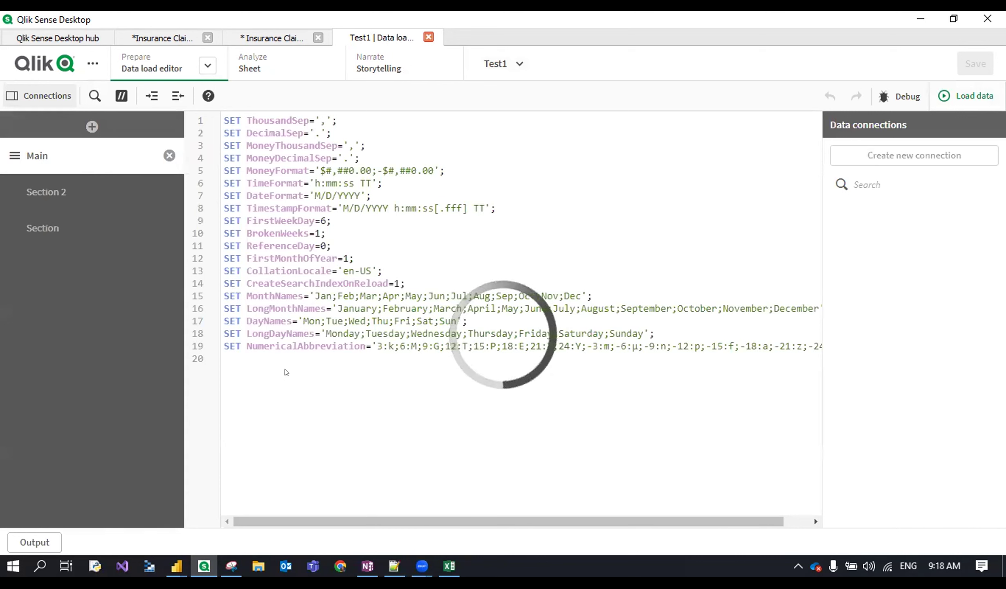
Look over the SET statements in the Main section and add two blank lines at the end of the script.
drag(294, 368, 270, 333)
drag(244, 253, 225, 118)
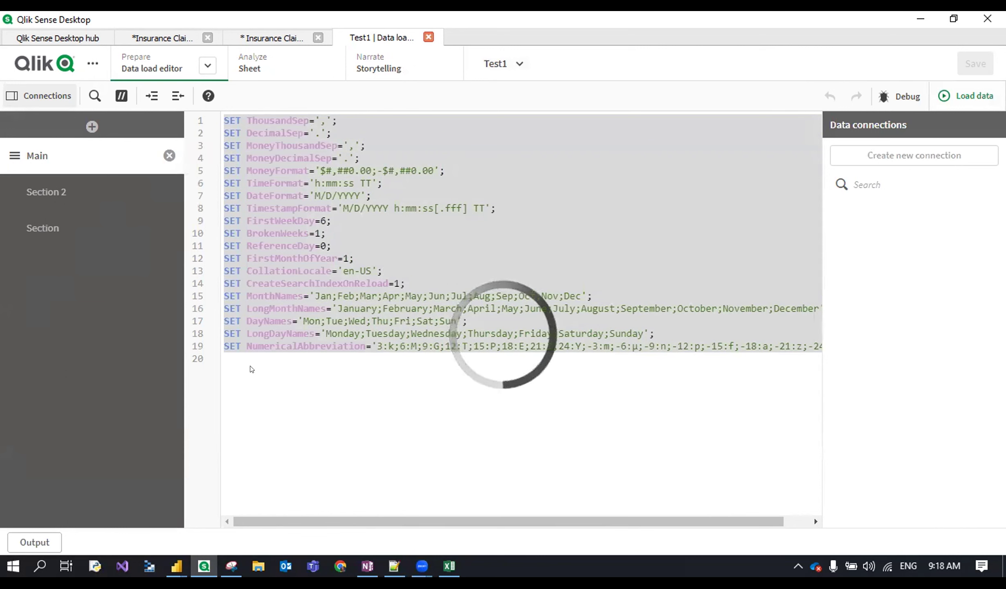
click(450, 221)
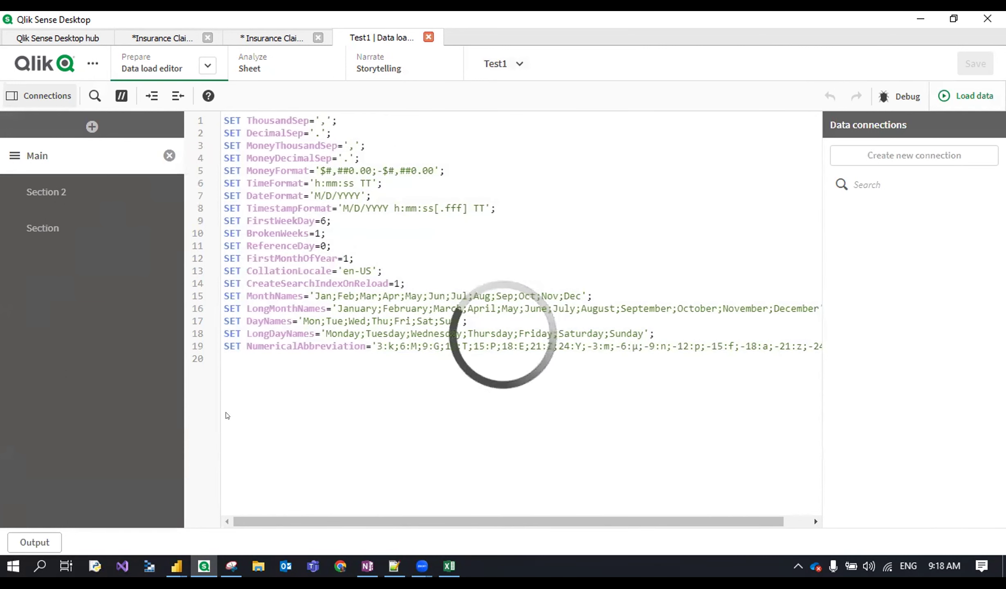
click(239, 374)
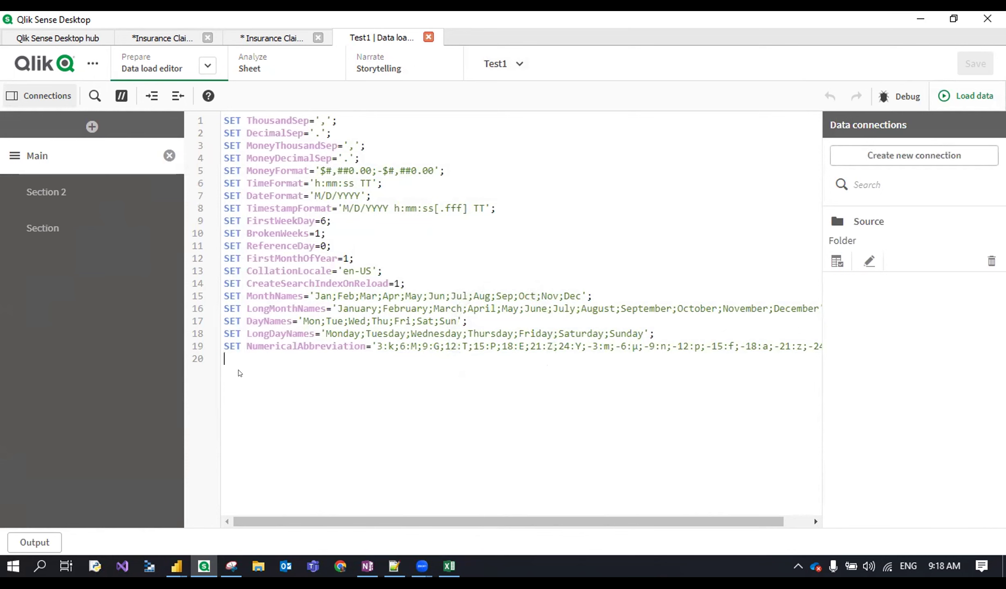
key(Return)
key(Return)
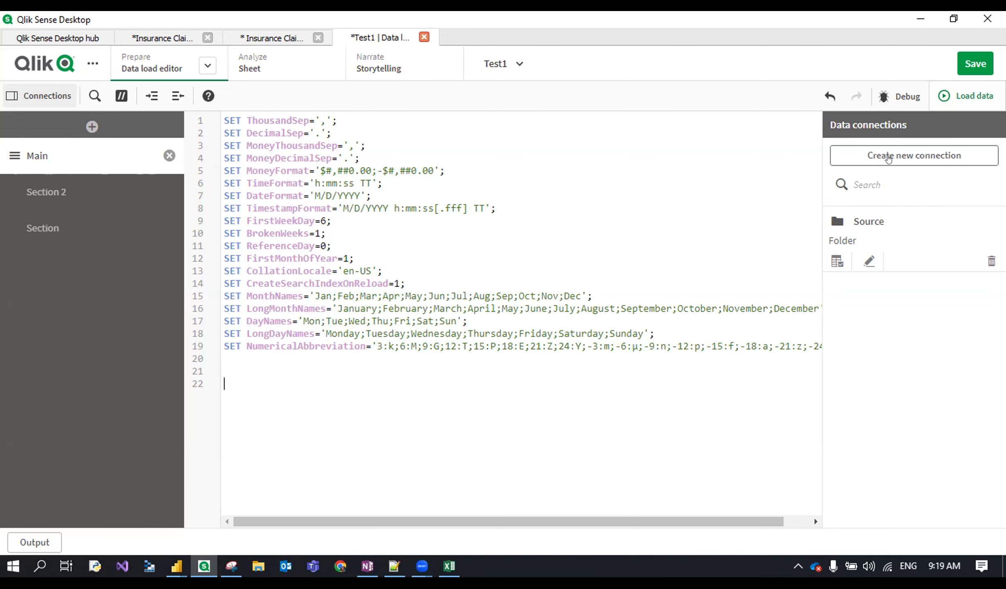
Start creating a new data connection and browse the available file locations and data sources.
click(889, 157)
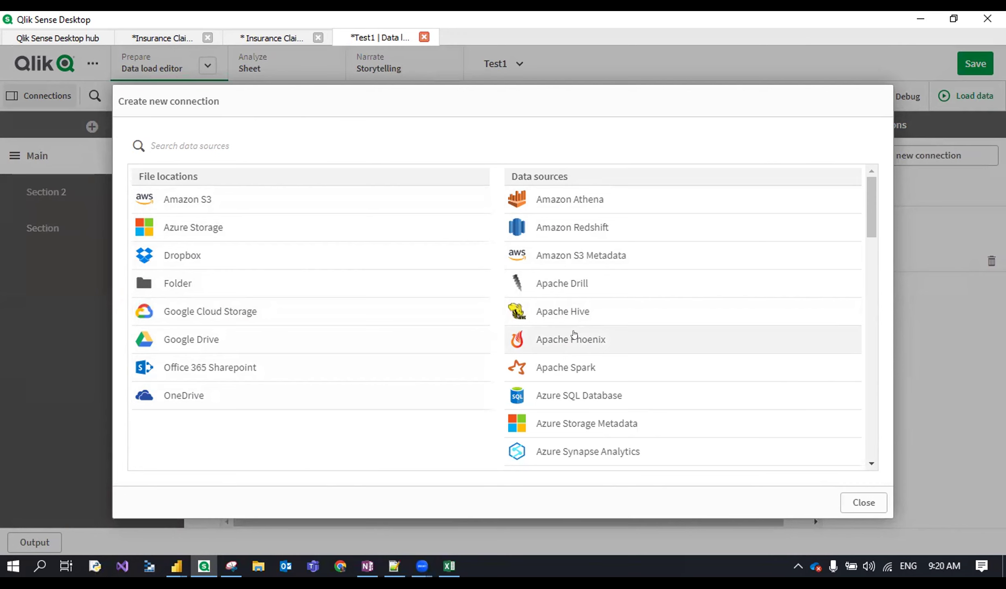
scroll(595, 337, down, 10)
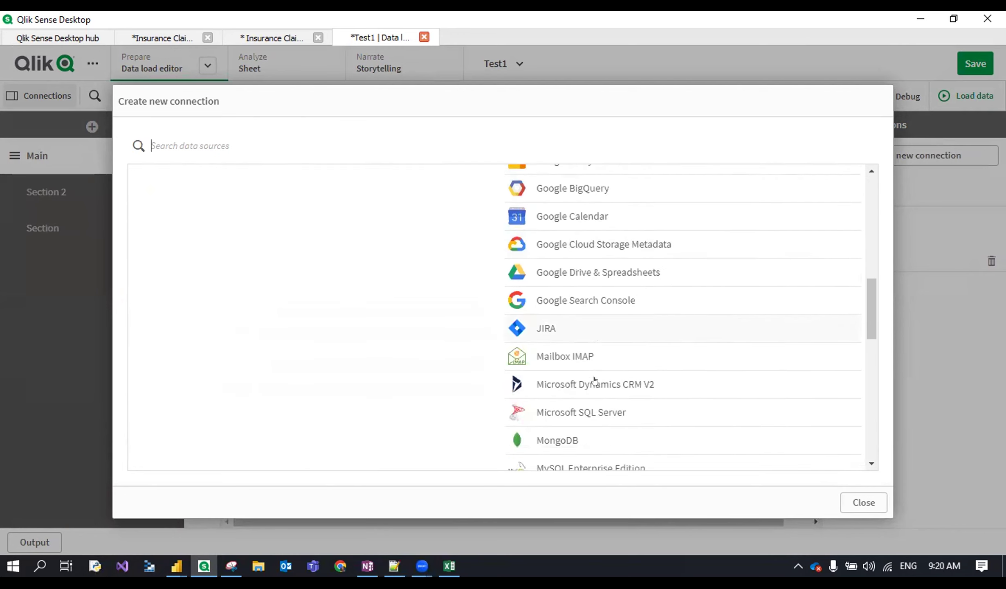
scroll(593, 389, down, 7)
scroll(580, 417, down, 5)
scroll(581, 433, up, 3)
scroll(583, 434, up, 15)
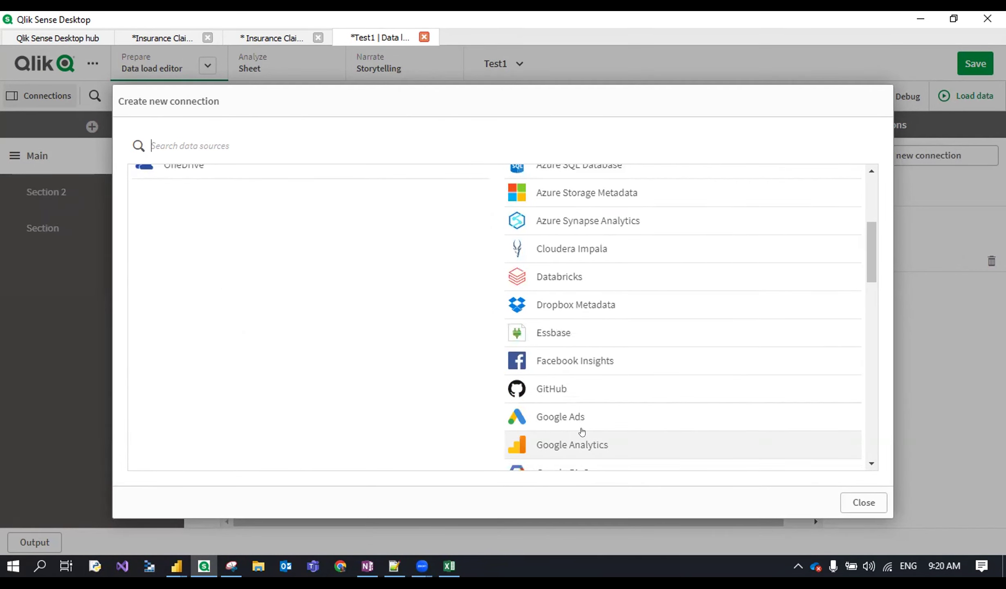
Look through the rest of the data sources offered for the new connection.
scroll(582, 432, down, 10)
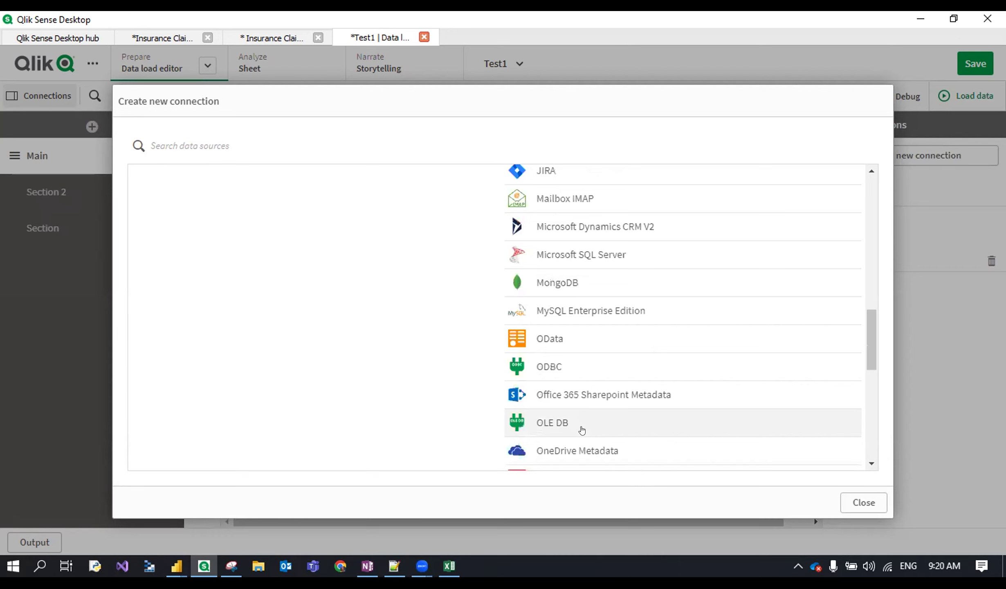
scroll(582, 430, down, 5)
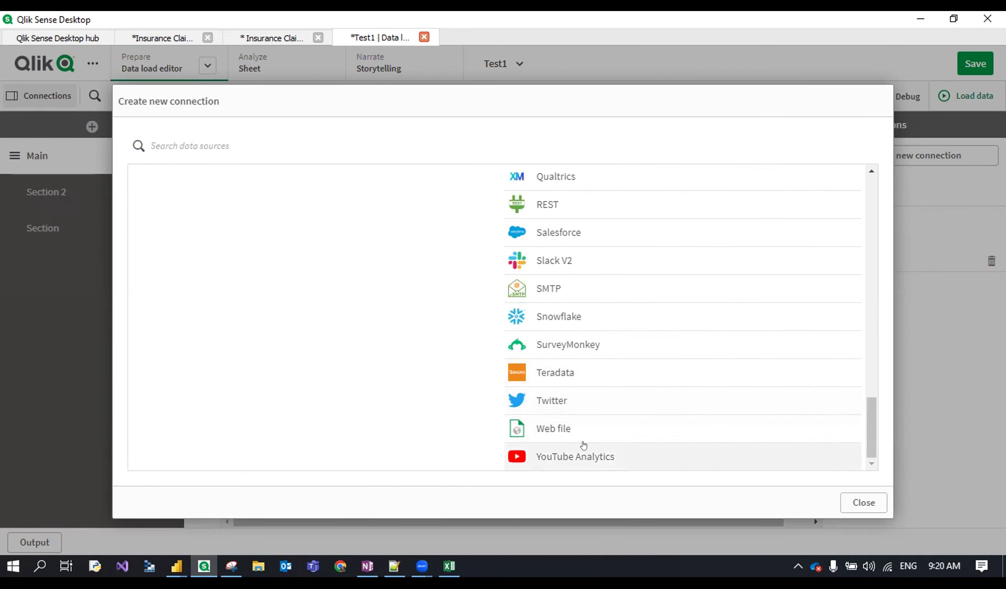
scroll(581, 442, up, 7)
scroll(584, 381, up, 10)
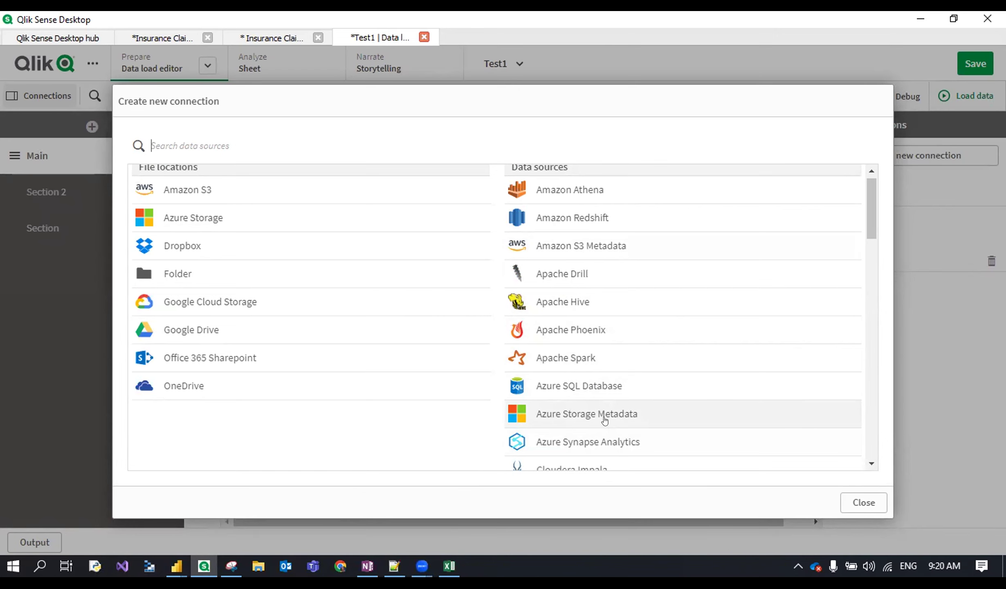
Switch to File Explorer, open C:\Qlik Class Training\Source Files and look over the CSV files in it.
click(249, 568)
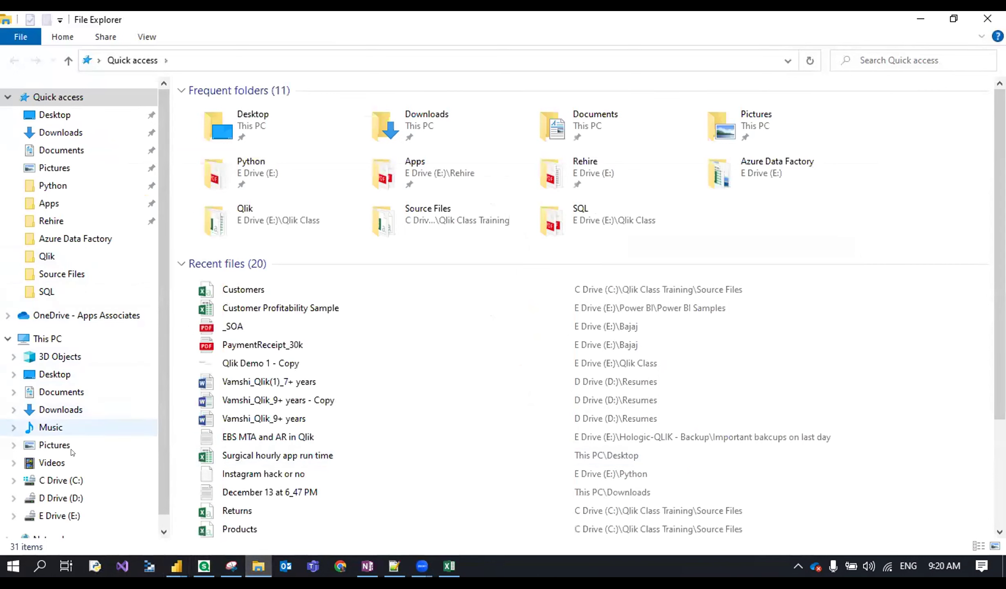
click(62, 481)
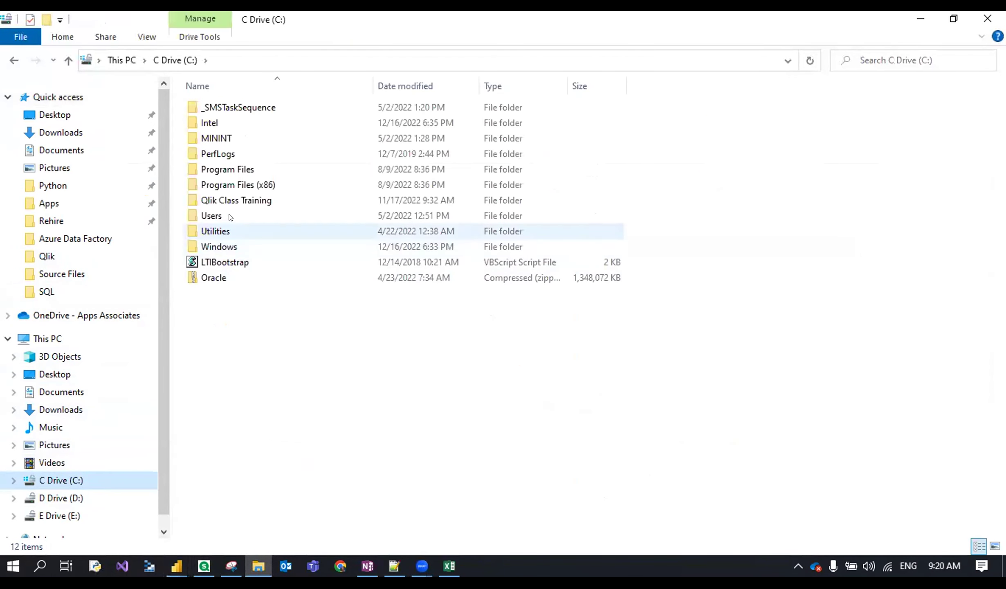
double_click(228, 201)
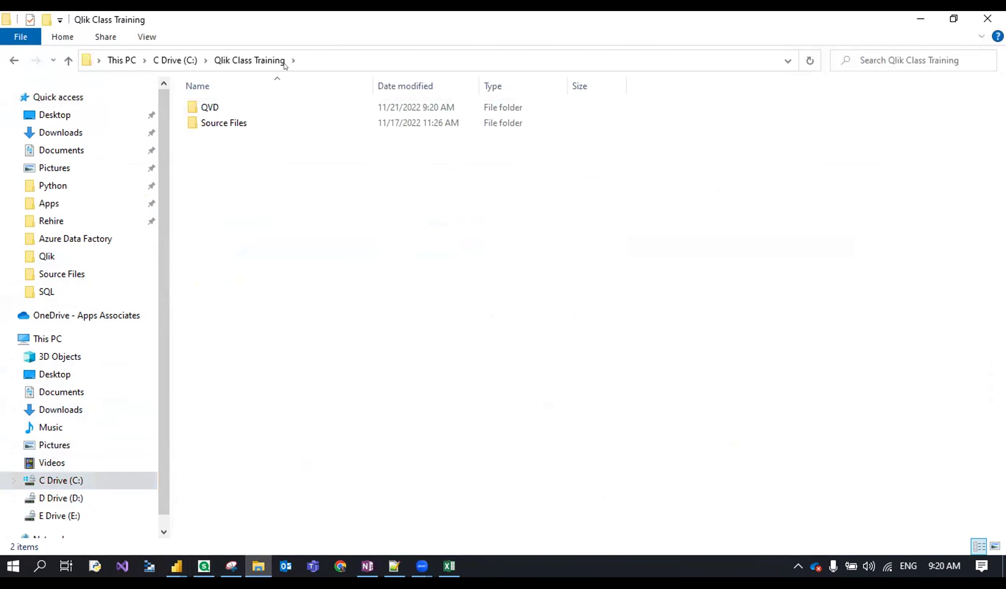
click(310, 59)
click(253, 60)
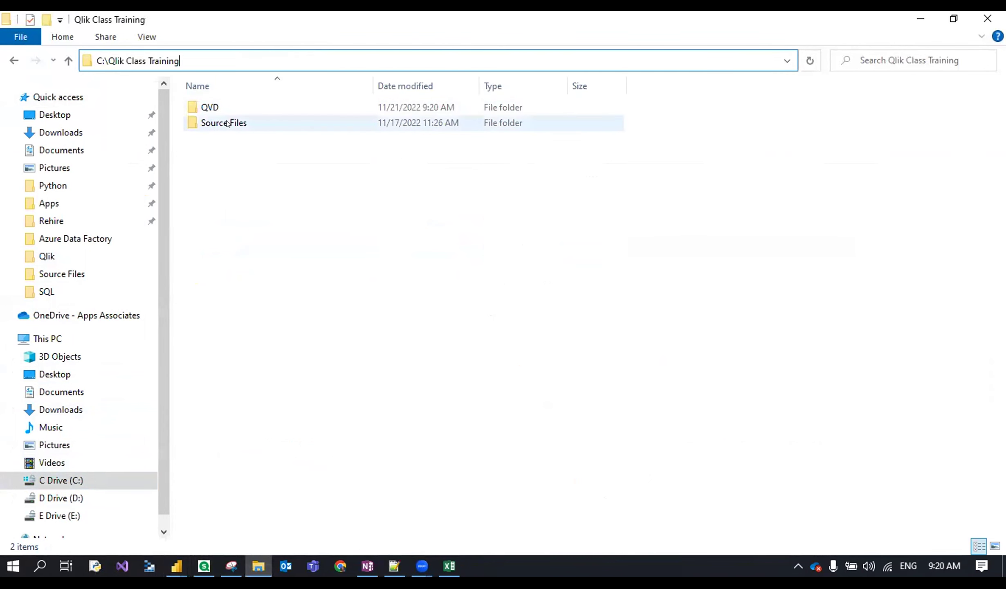
double_click(246, 123)
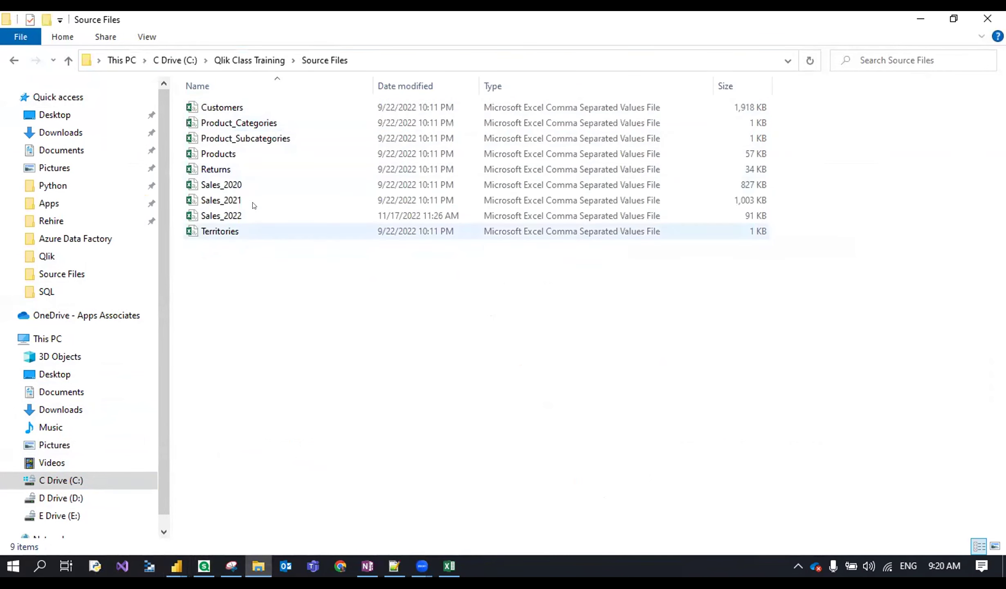
click(262, 108)
click(252, 167)
click(262, 215)
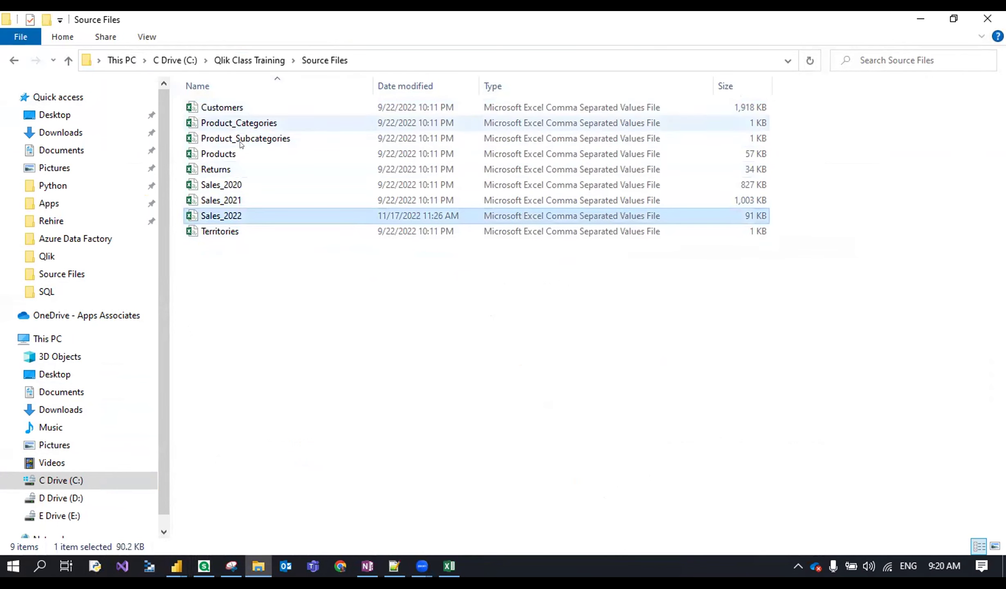
Copy the full path of the Source Files folder, C:\Qlik Class Training\Source Files.
click(393, 61)
click(370, 56)
drag(232, 52, 88, 53)
click(231, 61)
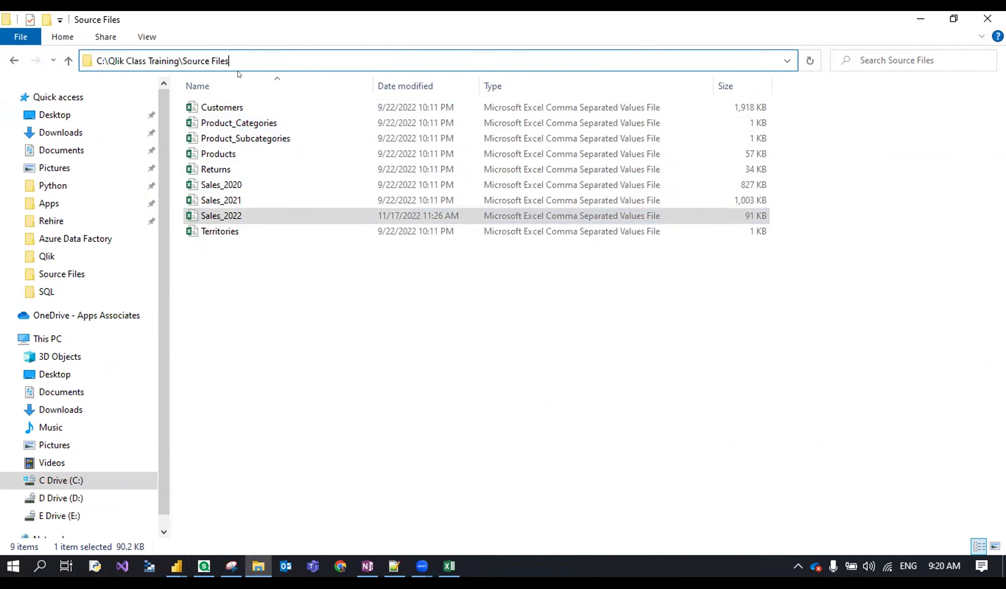
drag(243, 53, 87, 54)
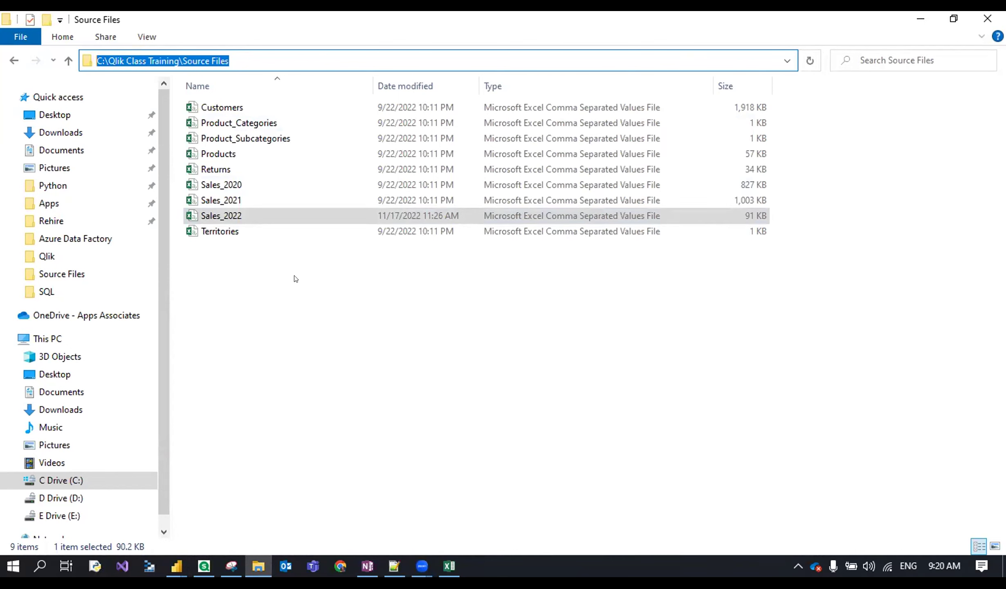
click(295, 286)
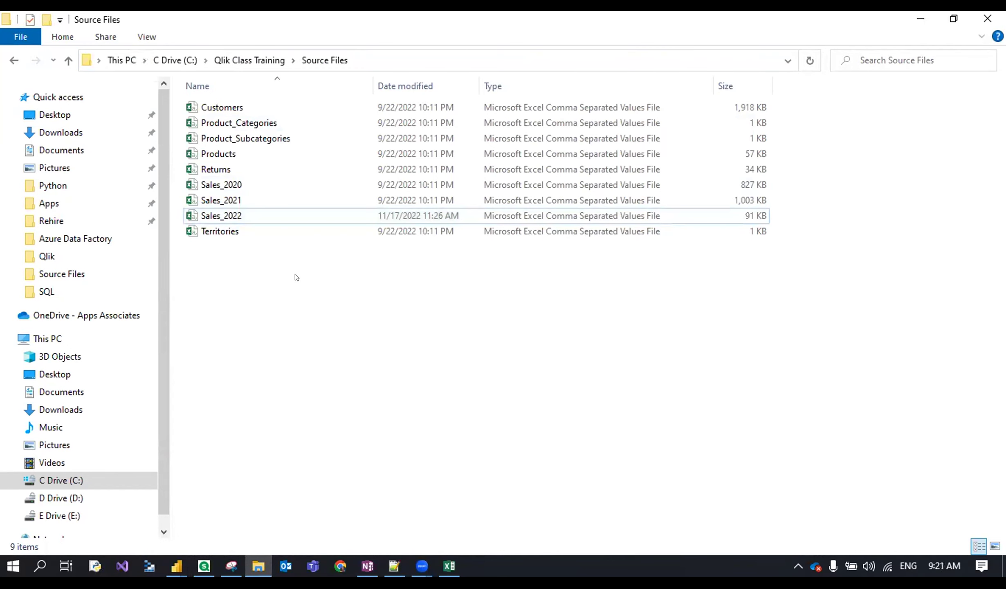
click(395, 58)
key(ctrl+c)
click(311, 54)
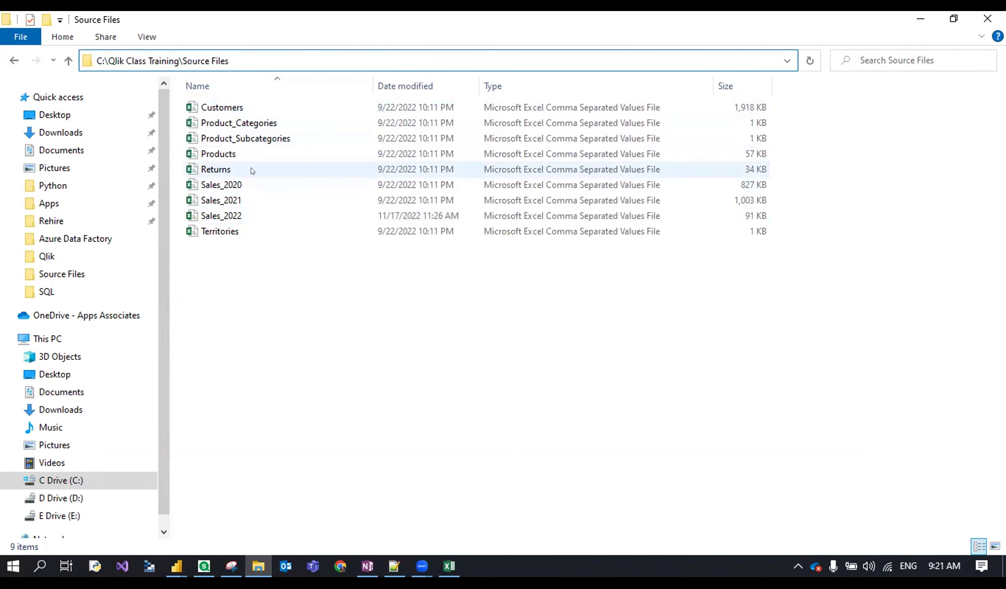
Switch back to Qlik Sense Desktop and restart the new data connection as a Folder connection.
click(205, 567)
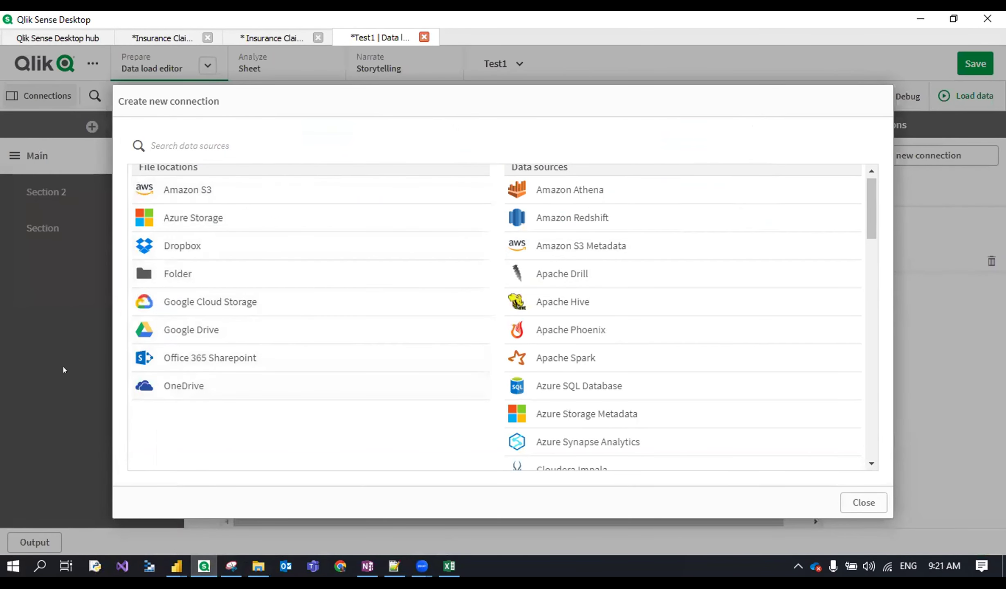
click(864, 502)
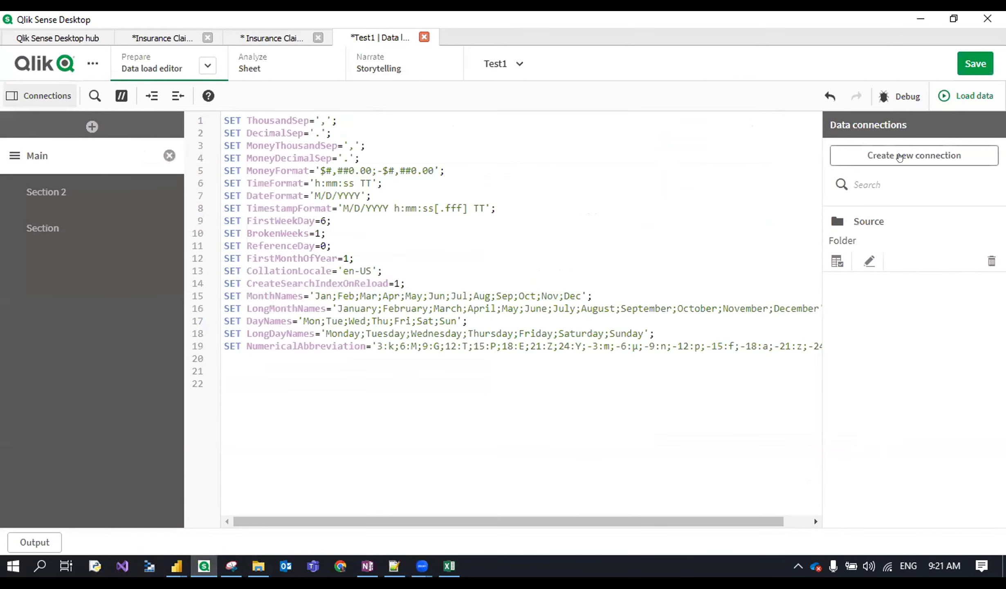
click(900, 158)
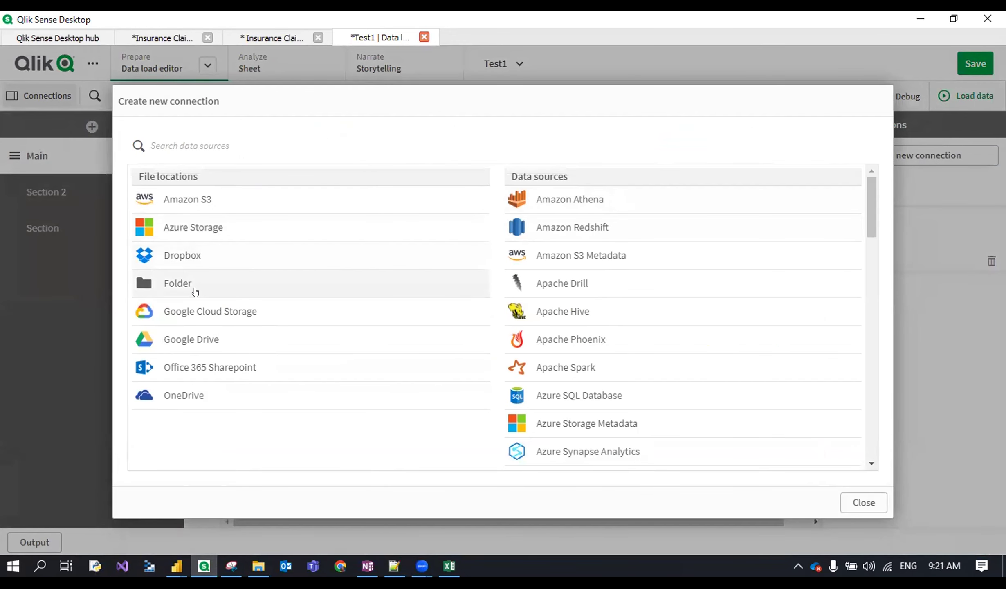
click(207, 291)
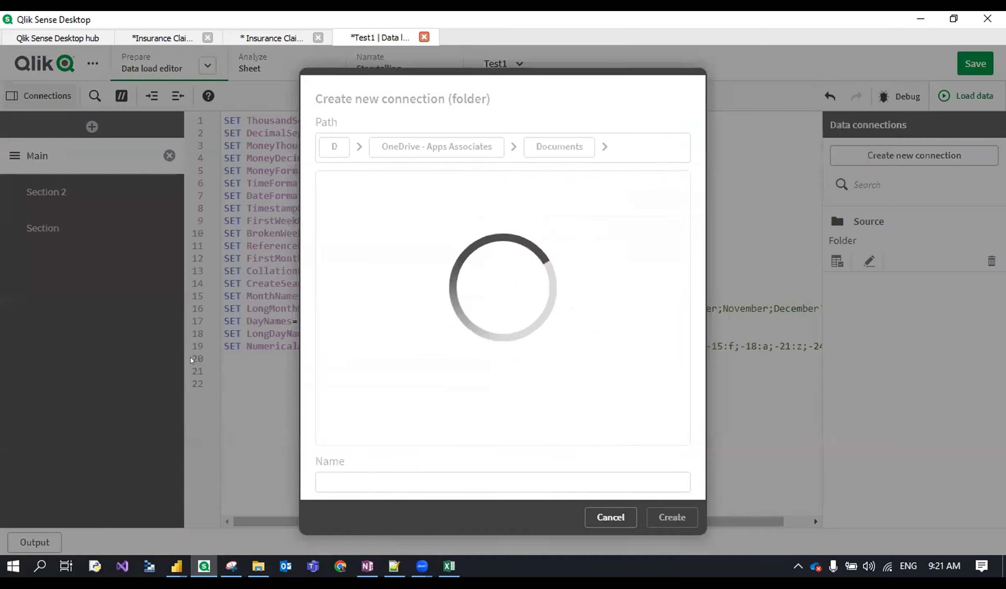
Set the folder connection's path to C:\Qlik Class Training\Source Files and check the path.
click(621, 137)
drag(621, 137, 301, 148)
key(ctrl+v)
key(Return)
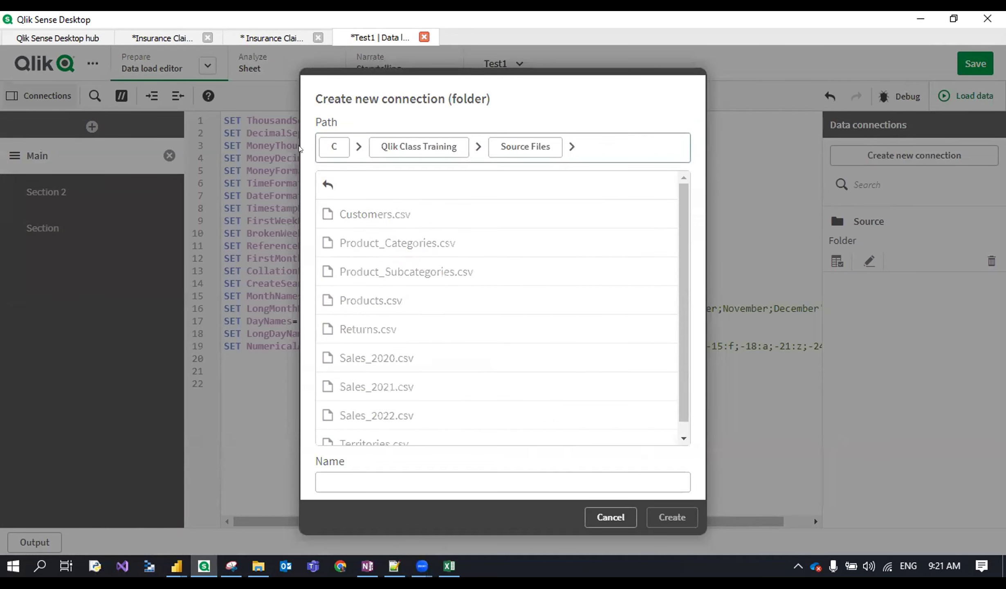
click(571, 136)
drag(512, 145, 301, 148)
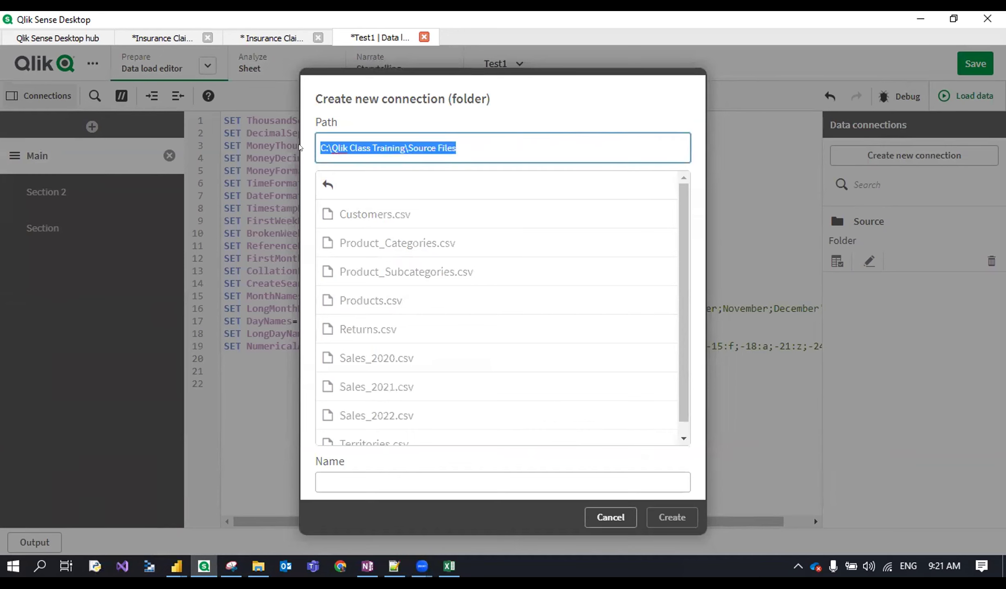
click(492, 137)
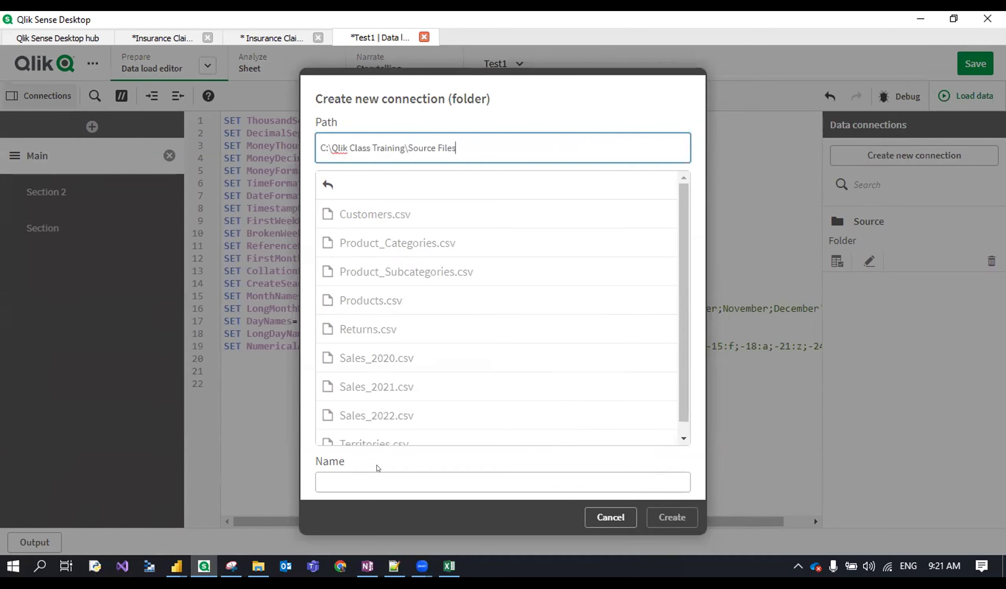
Name the folder connection Source1 and create it.
click(361, 479)
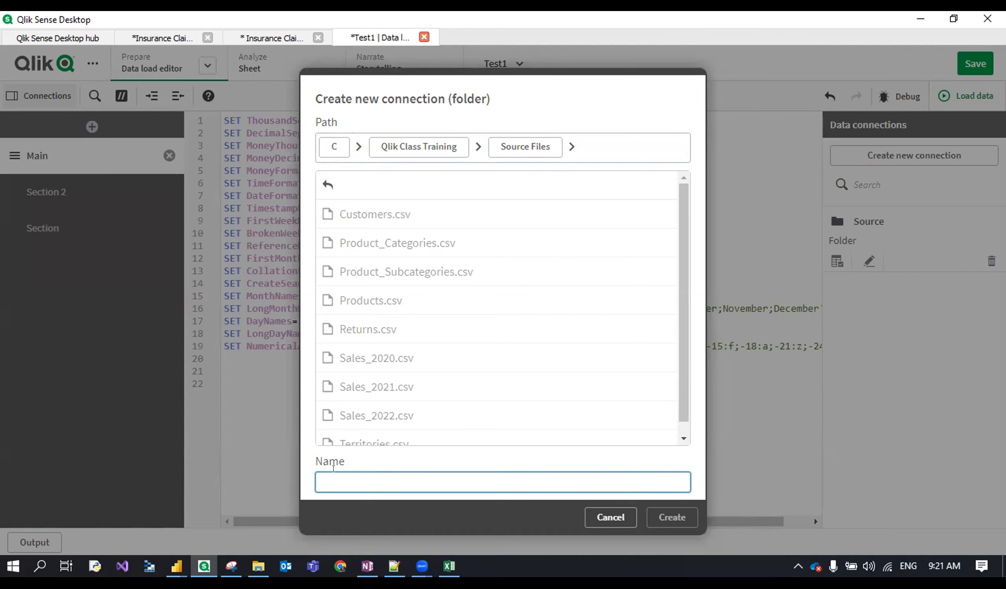
text(Source1)
drag(354, 483, 316, 482)
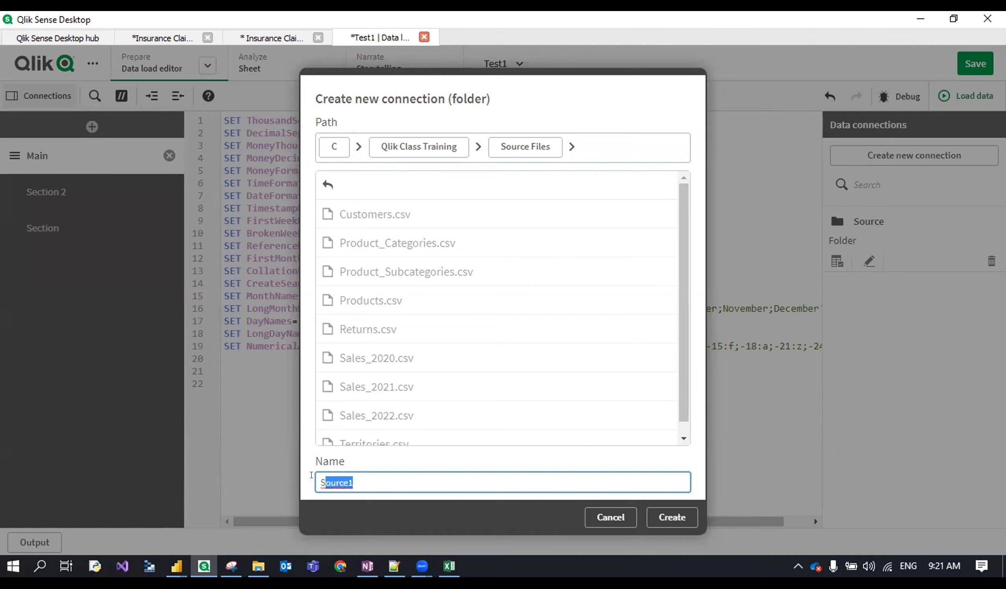
click(676, 516)
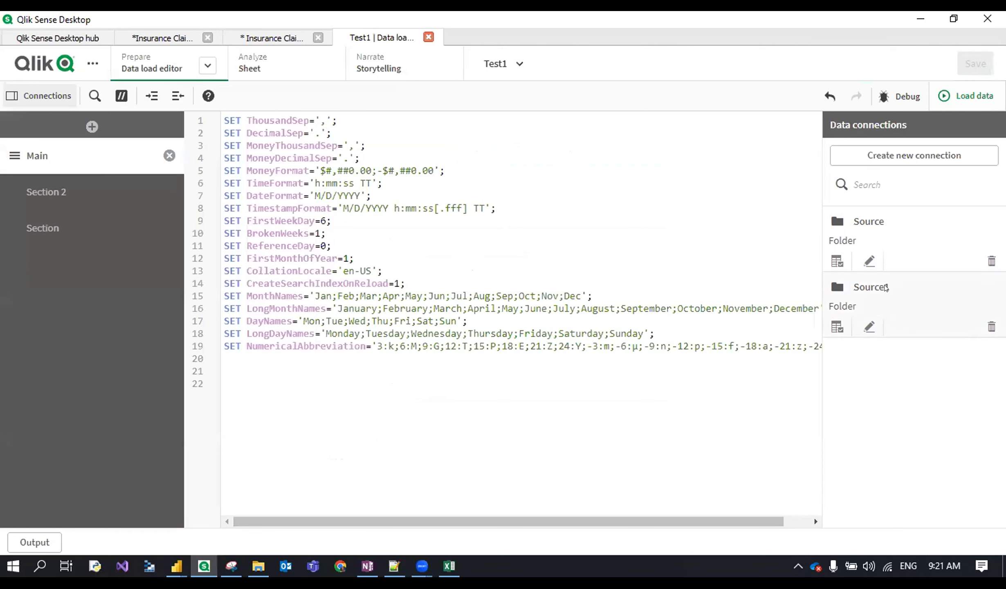
Select data through the Source1 connection, browse its files and choose Customers.csv.
click(835, 327)
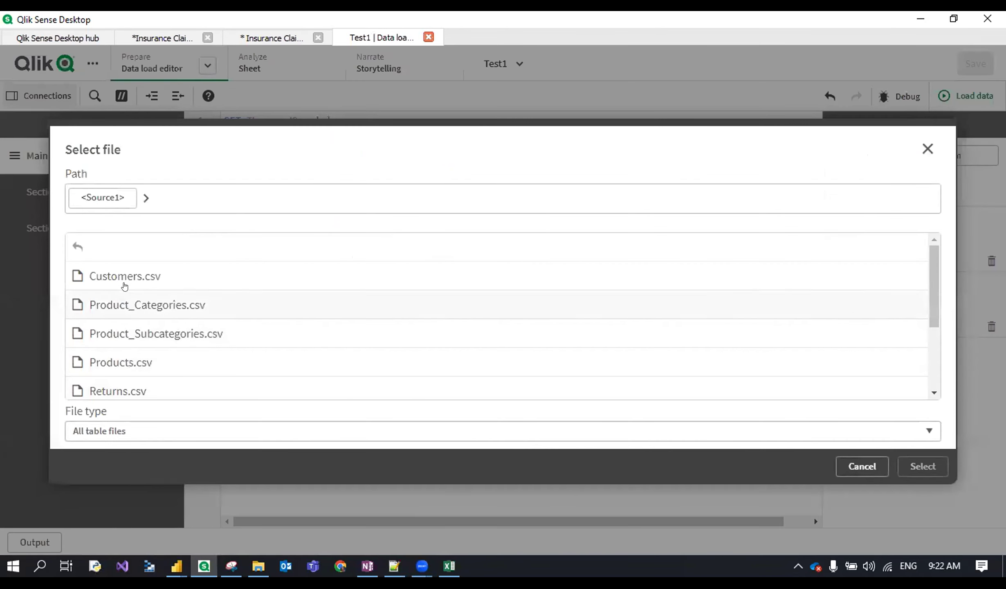
click(121, 365)
scroll(146, 386, down, 1)
scroll(147, 386, down, 3)
click(144, 359)
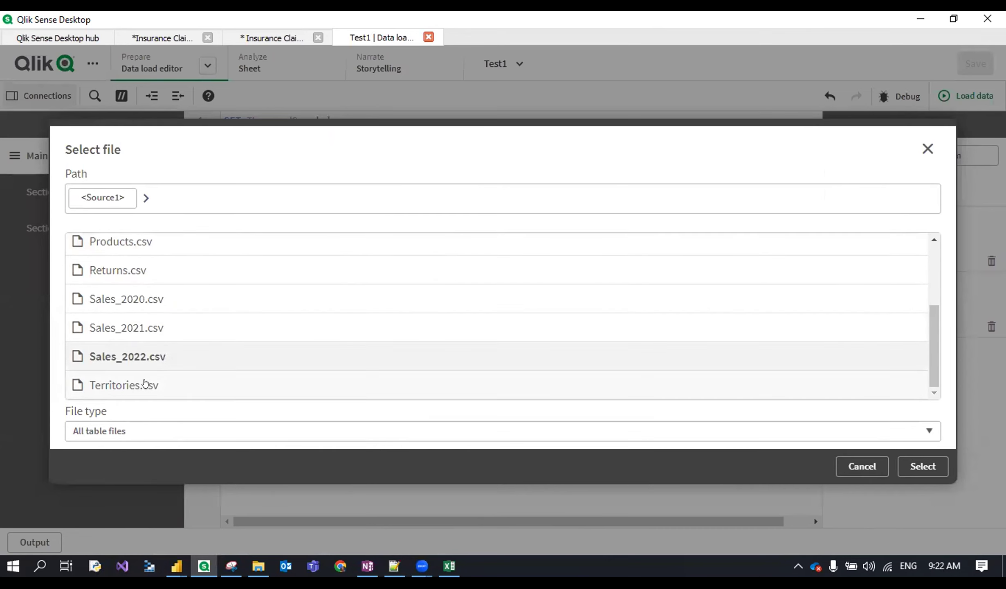
scroll(133, 242, up, 4)
click(128, 276)
click(922, 467)
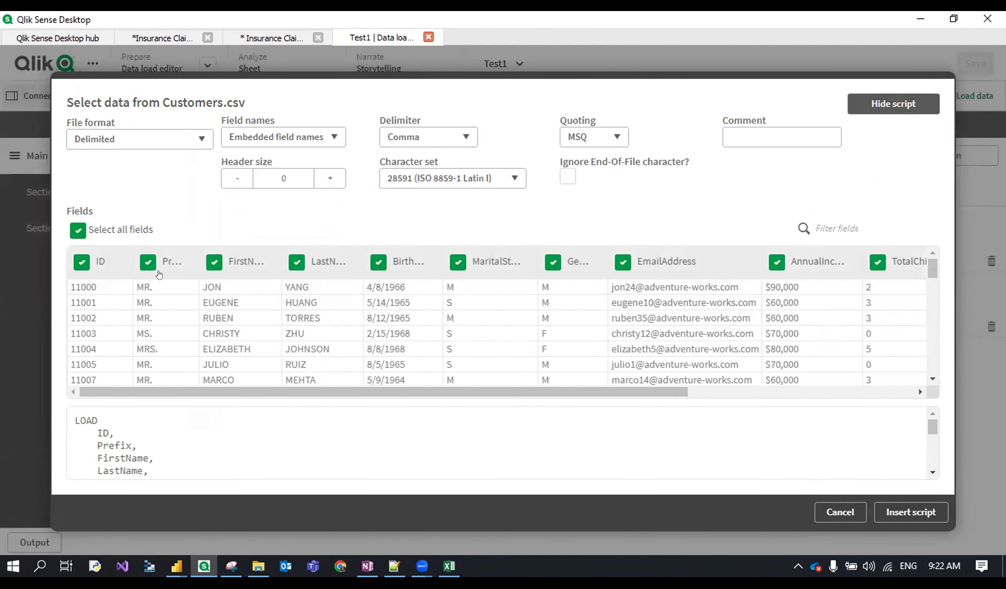
Look across the Customers.csv fields and exclude the prefix, birth date, marital status and gender fields from the load.
drag(276, 392, 336, 393)
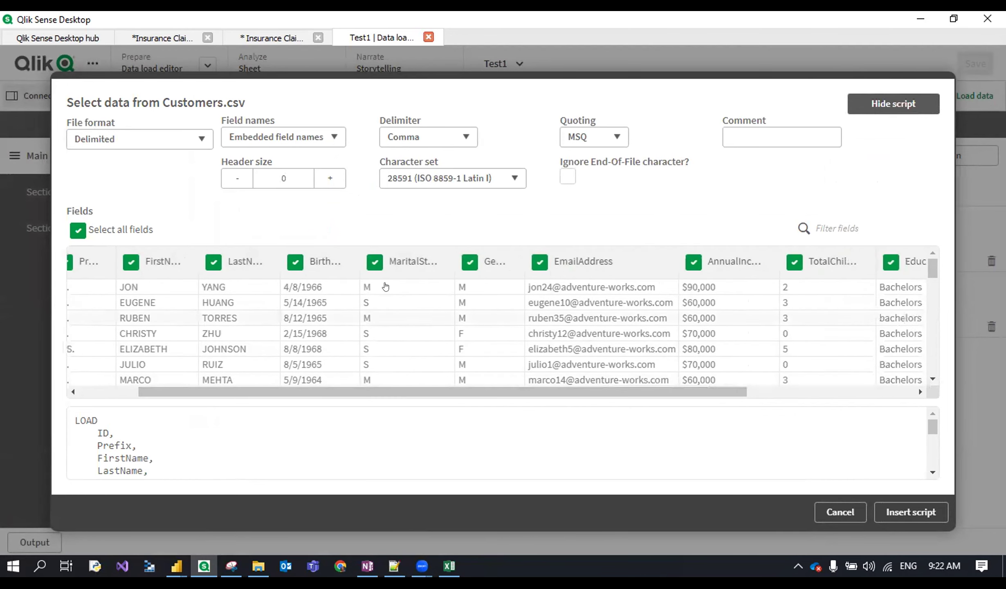
drag(254, 393, 163, 405)
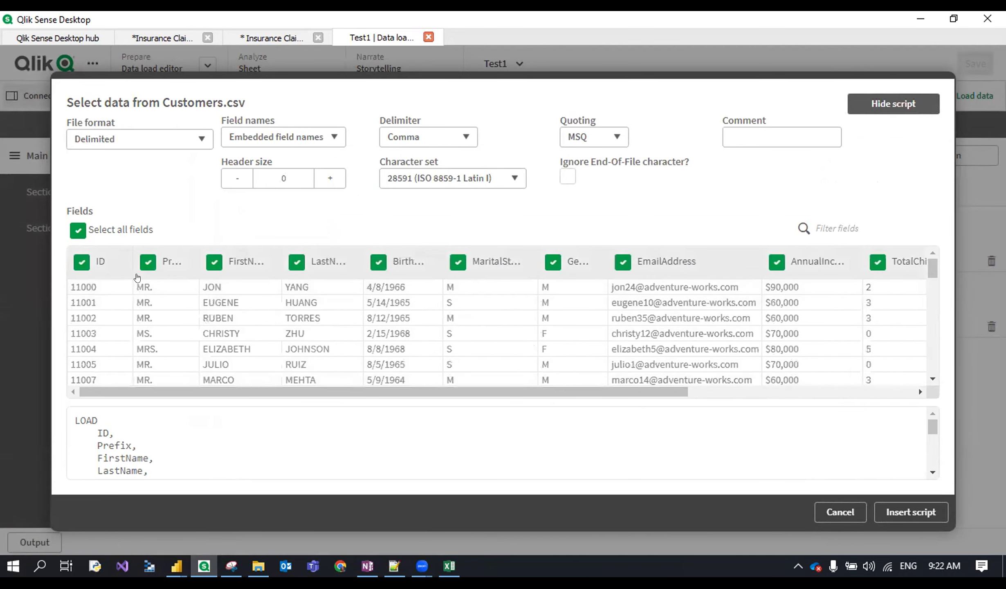
click(147, 262)
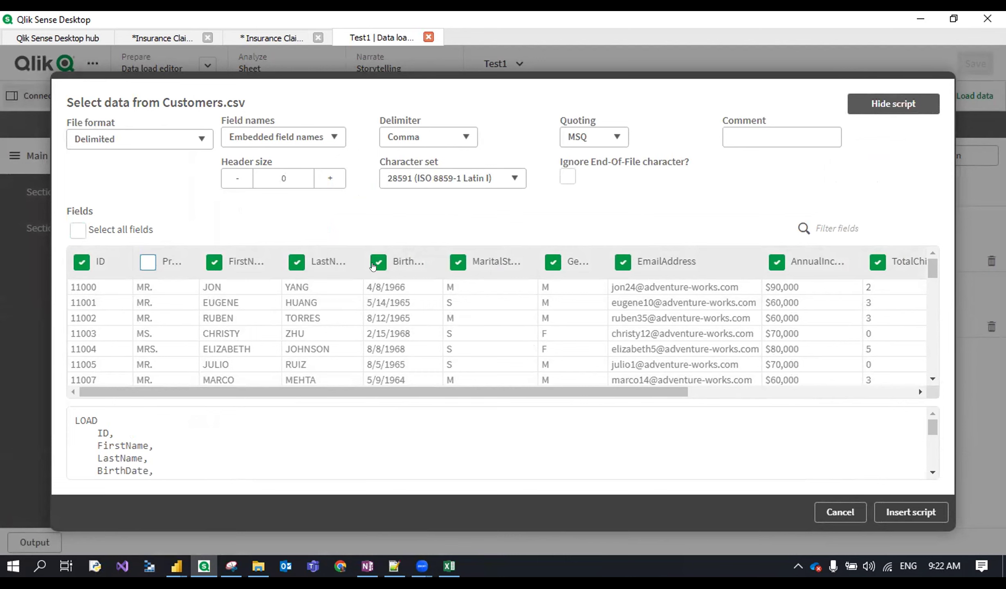
click(378, 263)
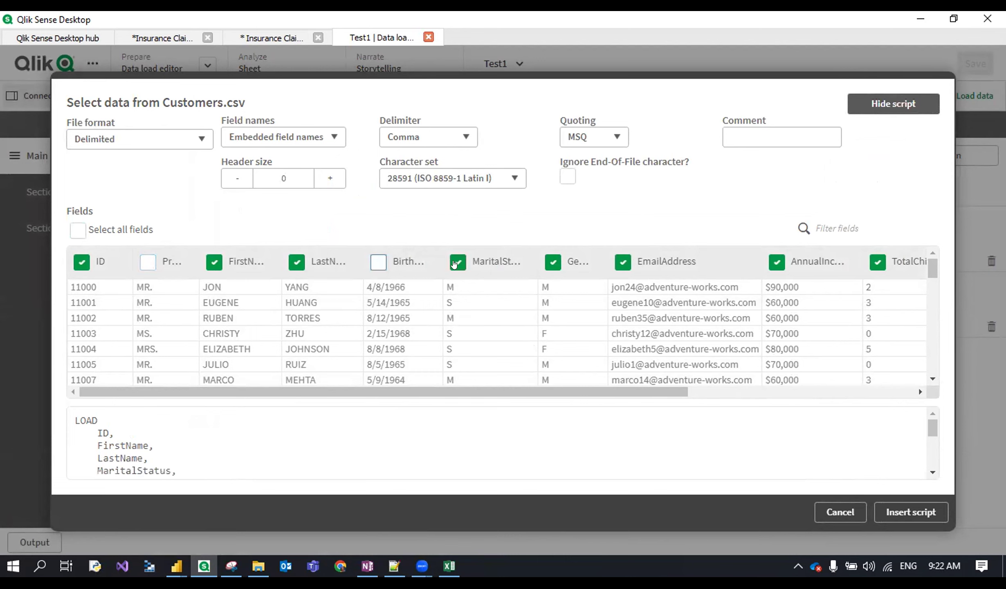
click(454, 262)
click(553, 262)
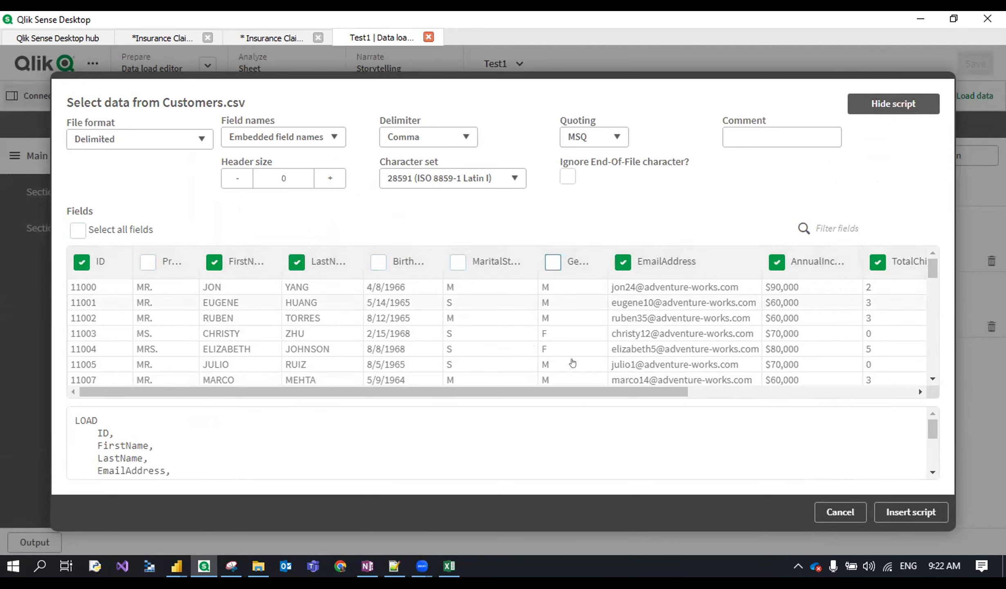
Exclude ID and every field from EmailAddress through the last column, keeping only FirstName and LastName.
drag(603, 388, 700, 389)
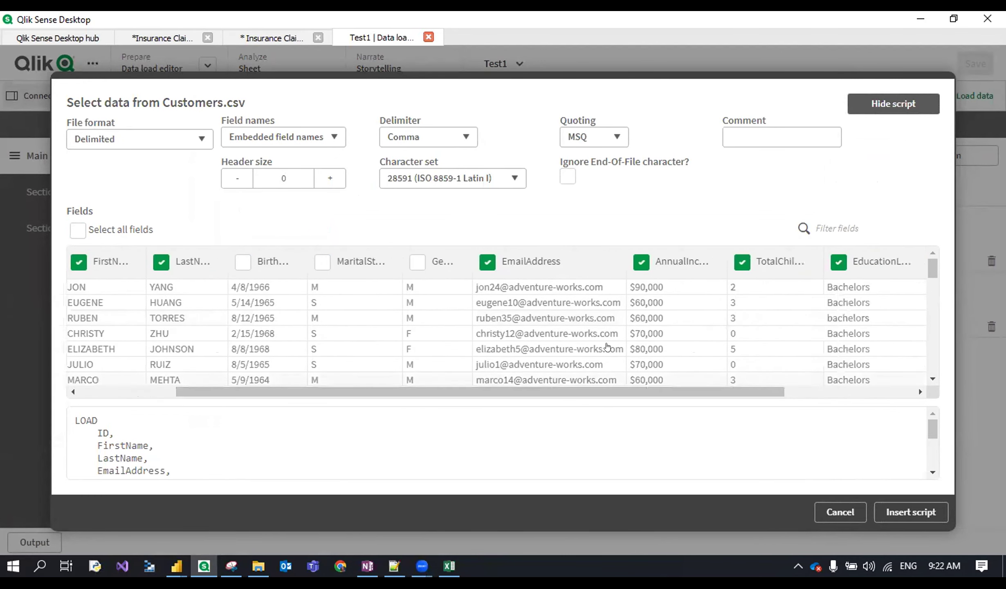
click(487, 262)
click(641, 262)
click(742, 263)
click(838, 263)
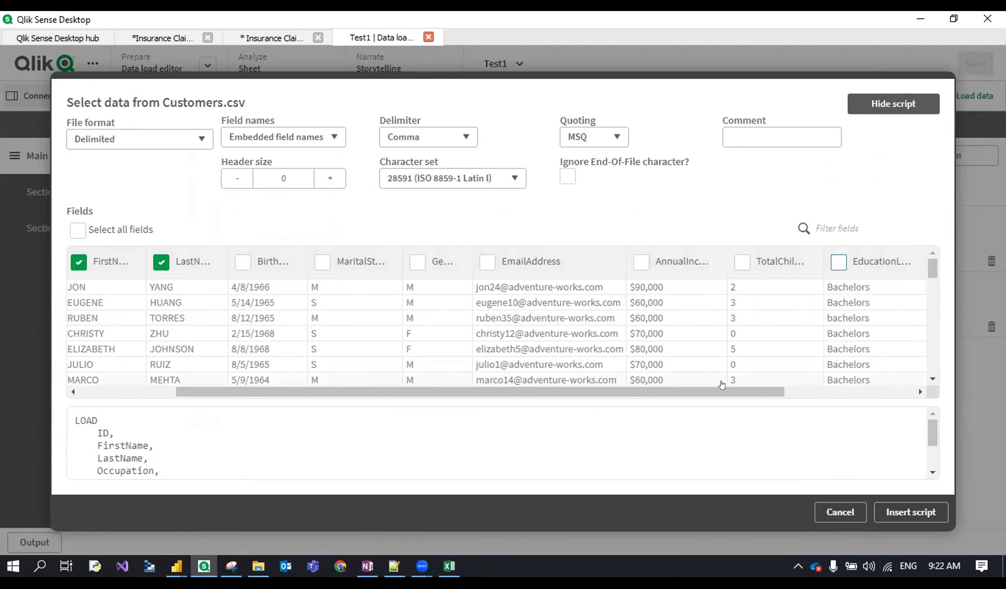
drag(760, 388, 890, 390)
click(760, 262)
click(847, 262)
drag(801, 388, 576, 391)
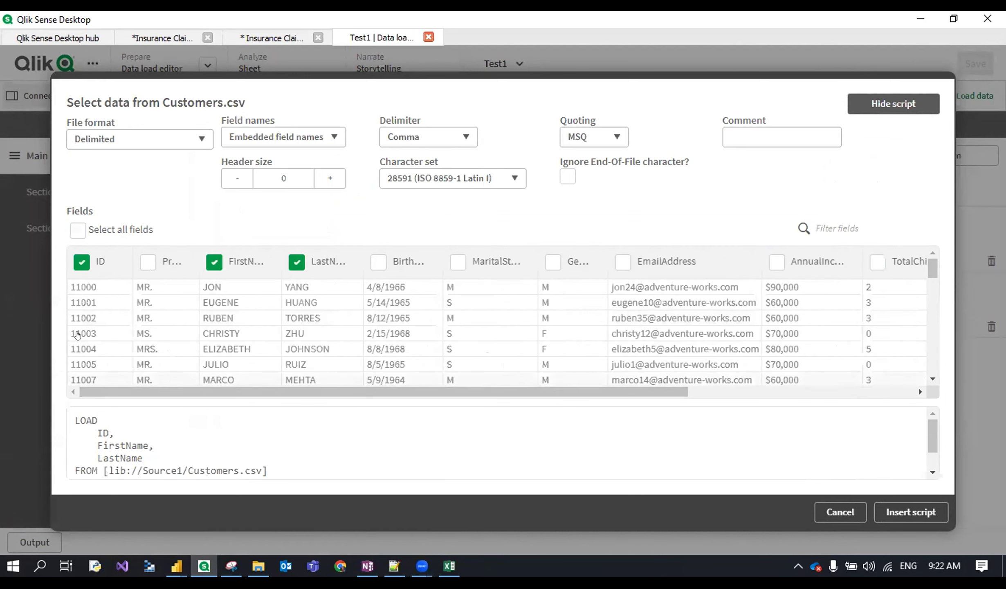
click(74, 265)
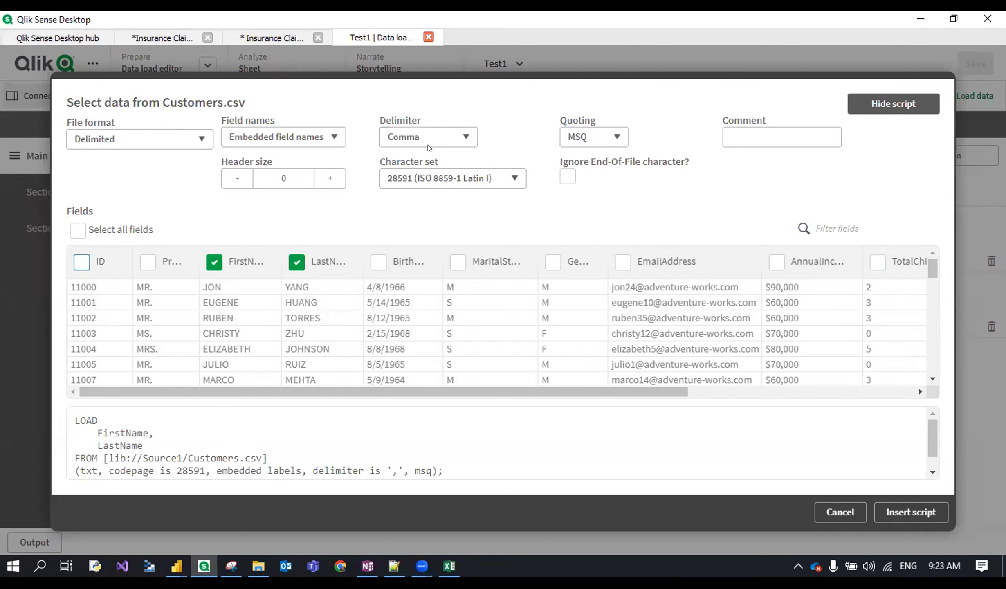
Check the delimiter options, keep Comma, and insert the load script for the selected Customers.csv fields.
click(420, 137)
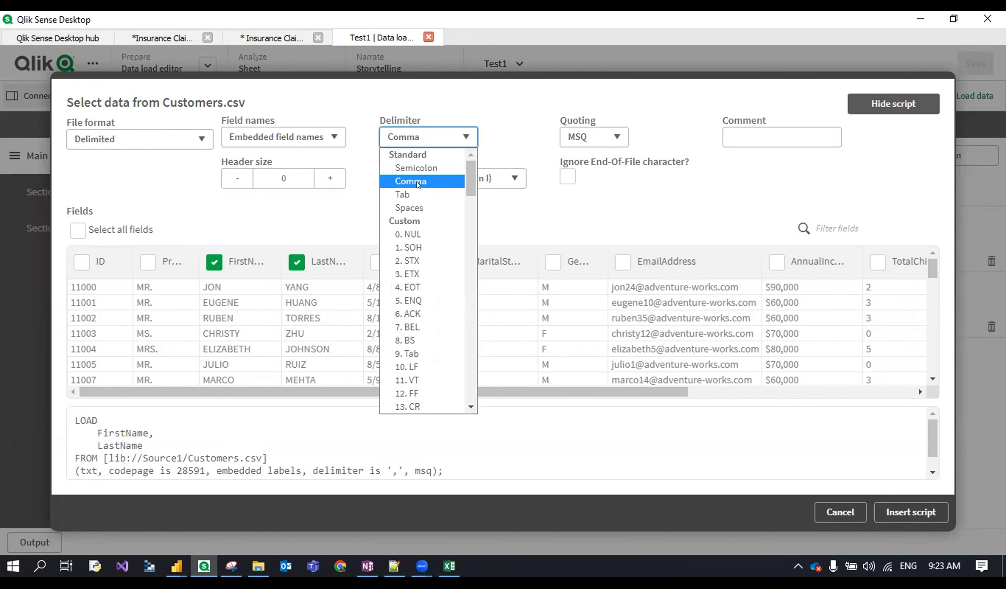
click(490, 101)
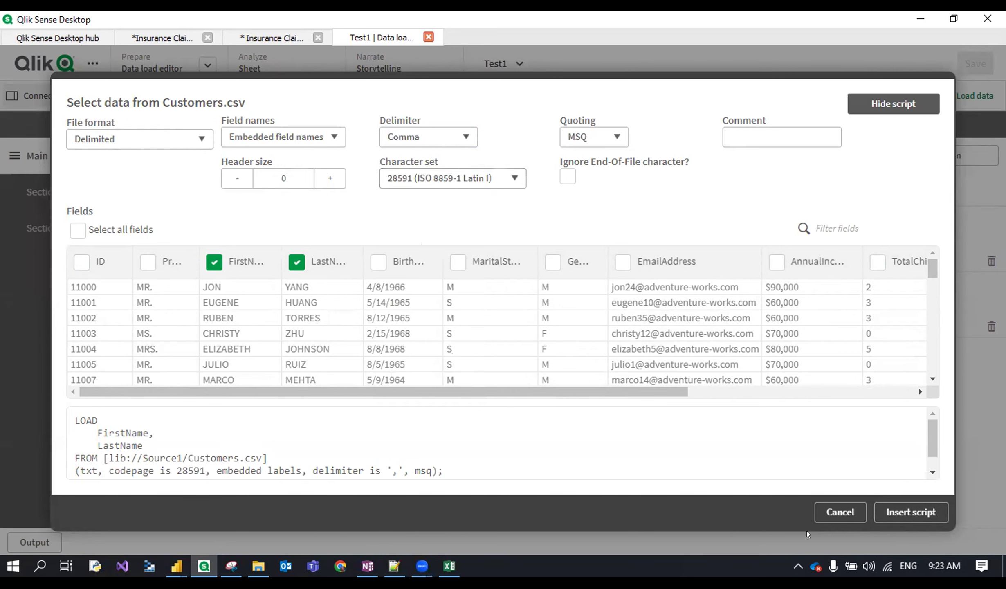
click(911, 512)
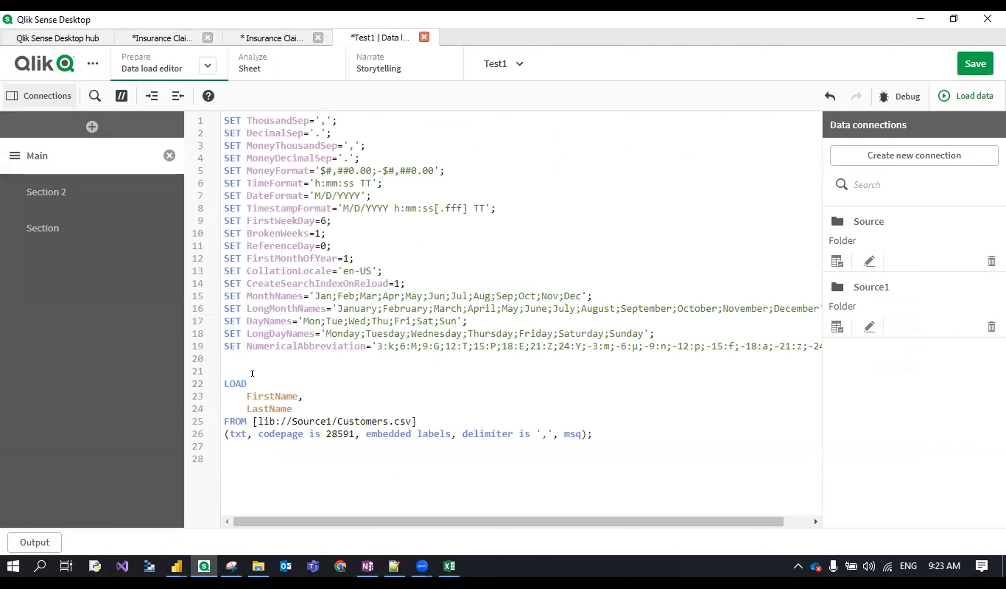
Examine the inserted LOAD statement in the Main section, including its field list, source path and format settings.
drag(420, 417, 335, 419)
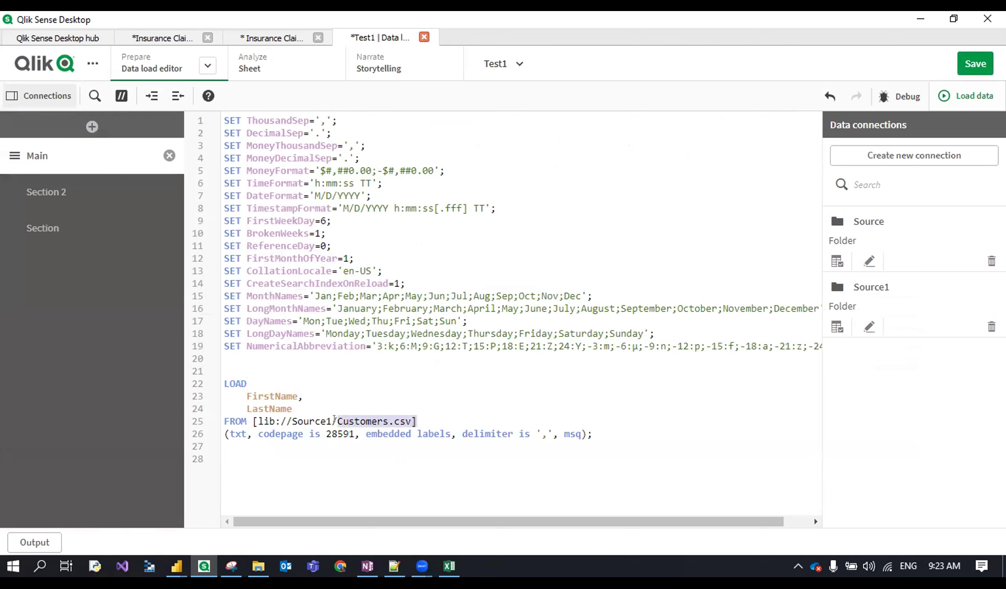
drag(644, 432, 220, 385)
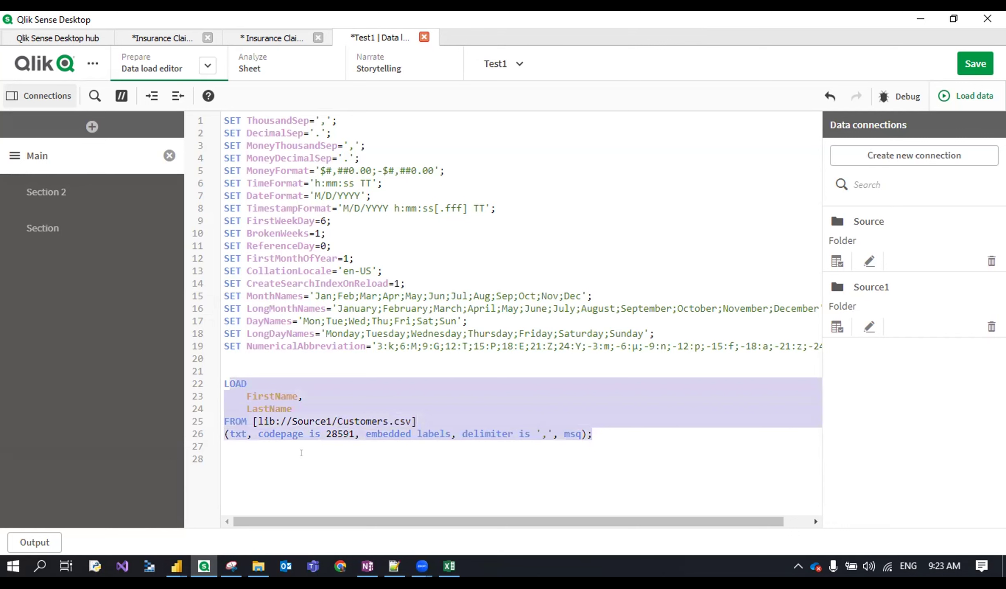
click(236, 454)
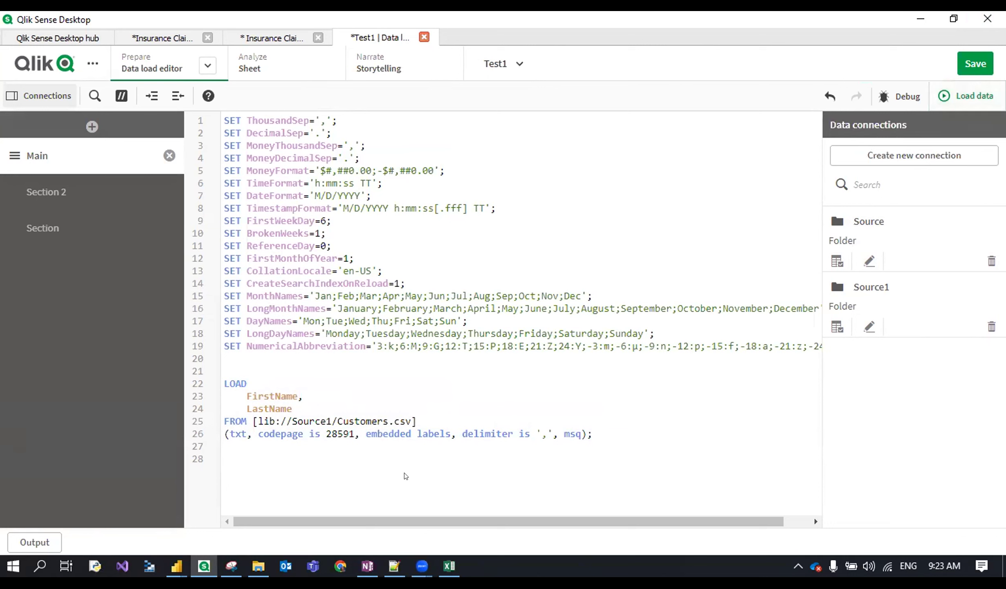
drag(593, 434, 259, 396)
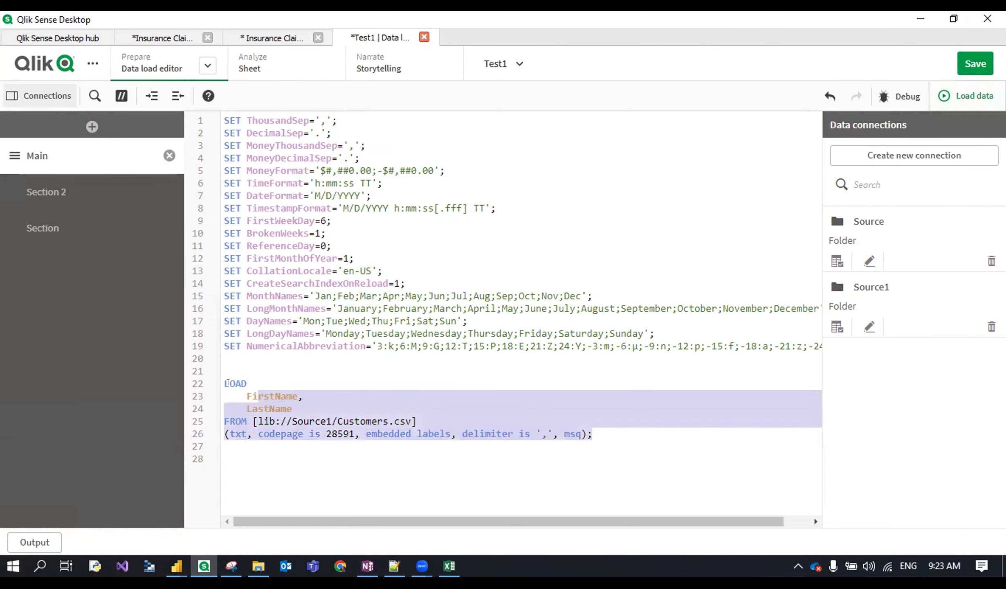
click(634, 414)
drag(593, 434, 226, 385)
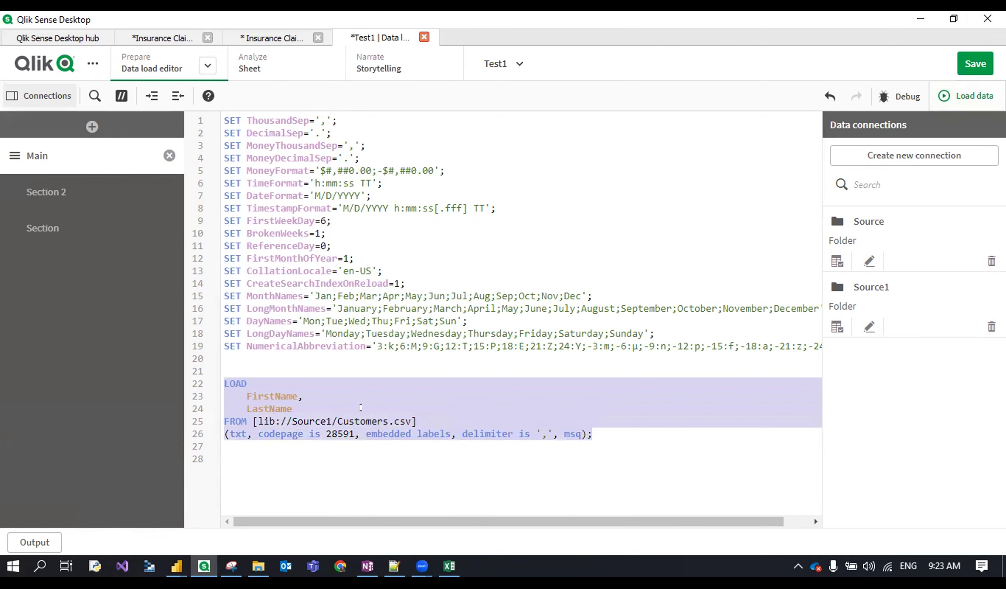
click(393, 420)
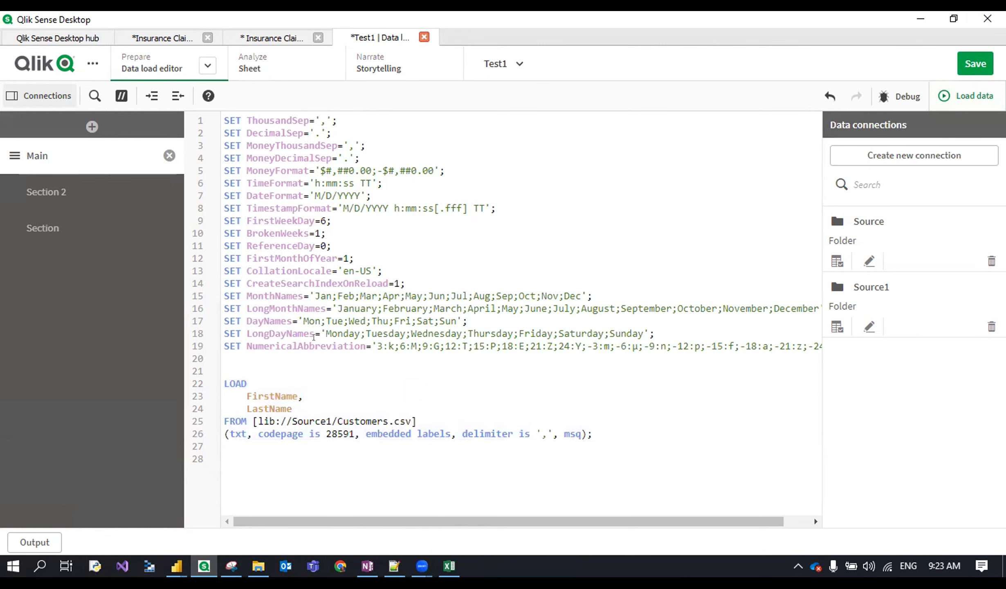
drag(617, 439, 280, 395)
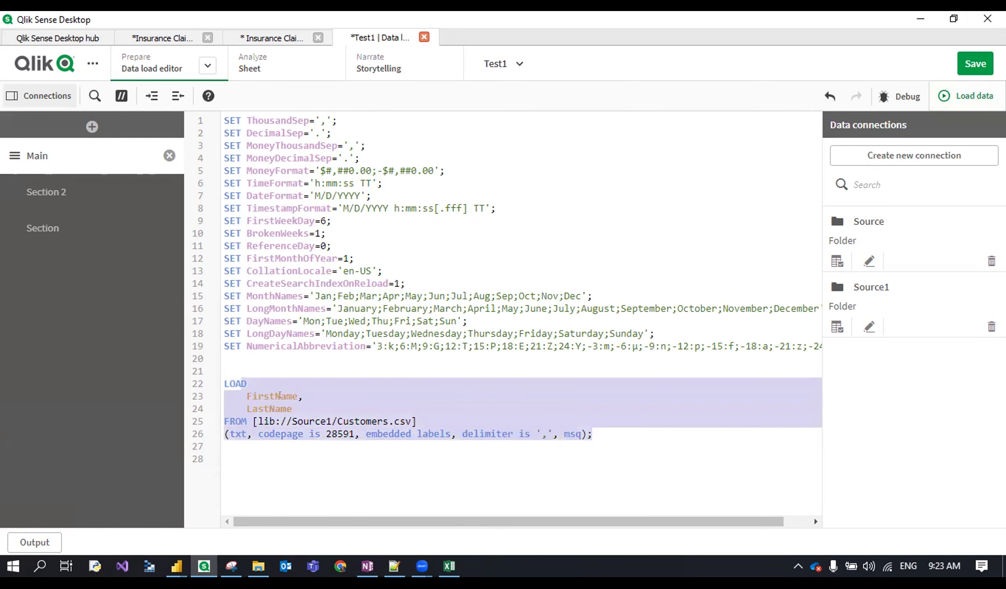
click(322, 393)
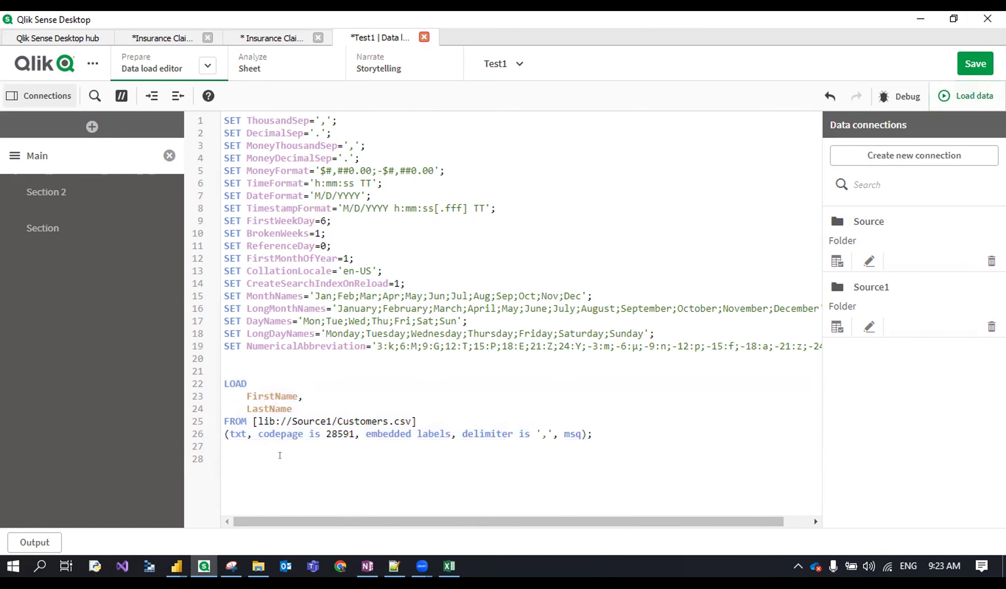
Delete the script sections Section 2 and Section, keeping only Main.
click(164, 183)
click(169, 192)
click(653, 337)
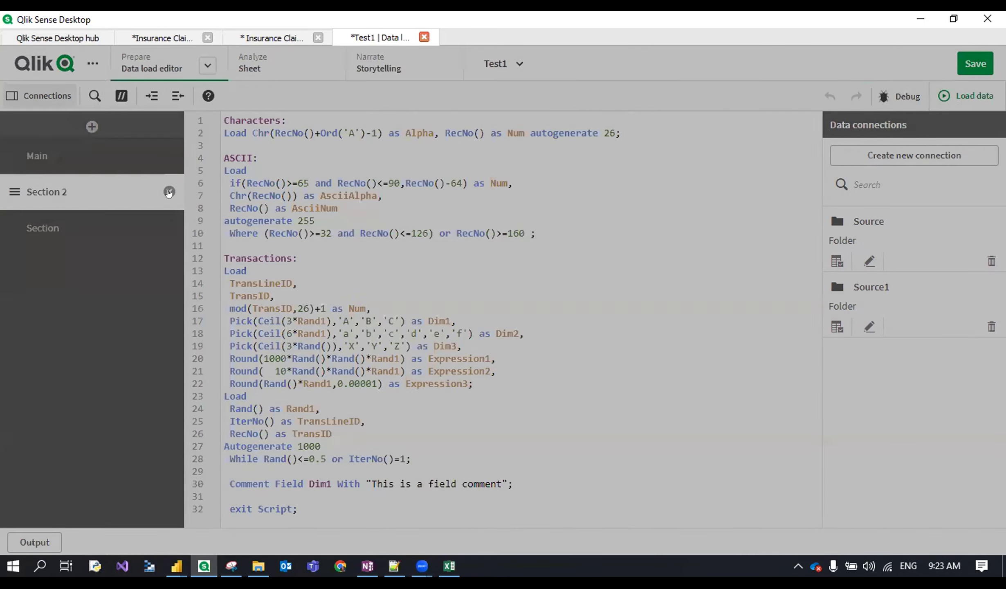
click(169, 192)
click(662, 339)
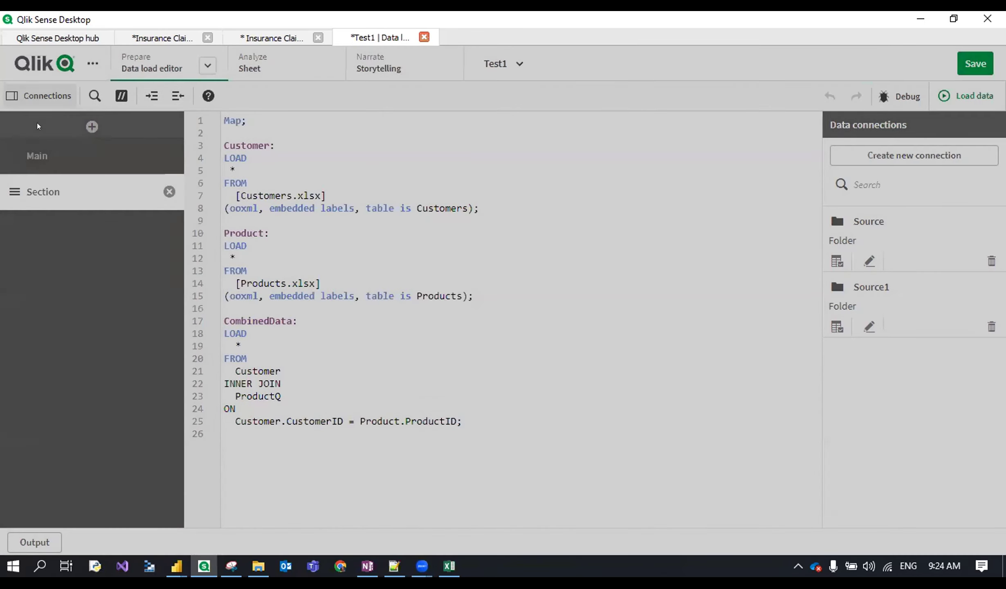
Run the data load for the Customers.csv script in the Main section.
drag(592, 434, 232, 371)
click(476, 404)
click(970, 87)
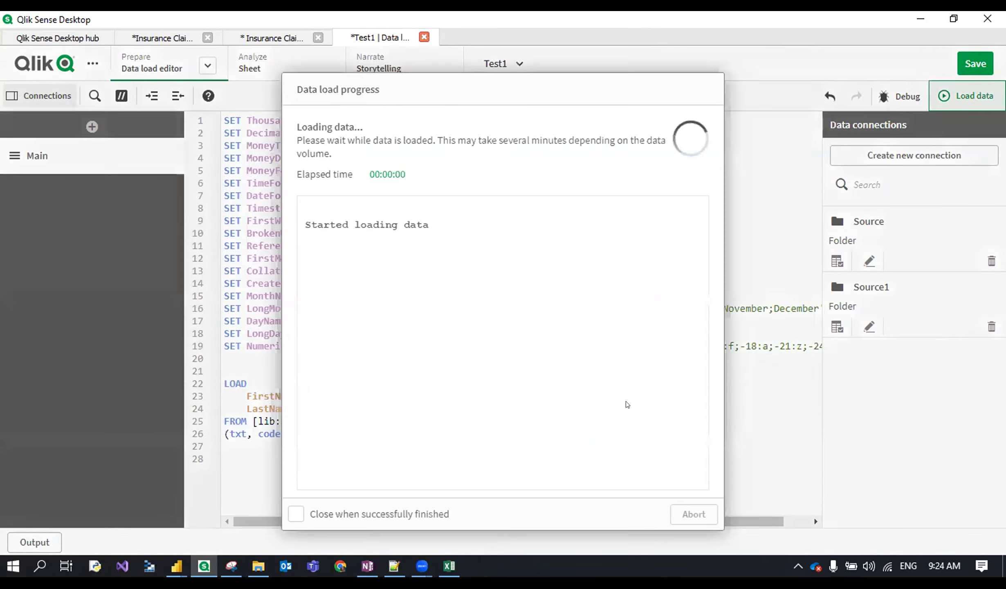
Review the data load progress log for the lines fetched and search index messages, and close it.
drag(300, 252, 437, 265)
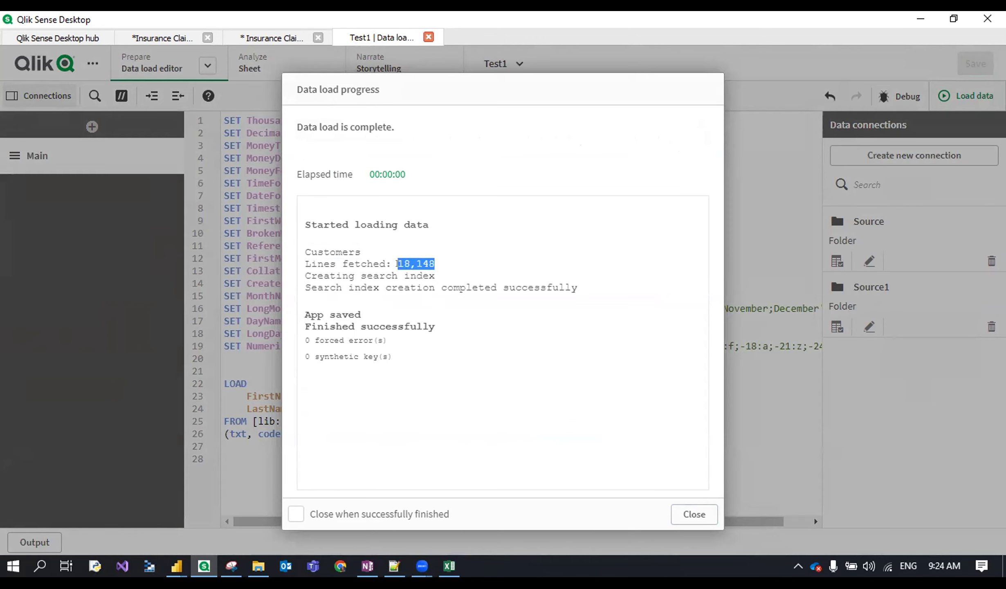
double_click(416, 265)
mouse_move(329, 288)
mouse_down()
mouse_move(481, 286)
mouse_move(543, 307)
mouse_move(314, 279)
mouse_up()
click(562, 280)
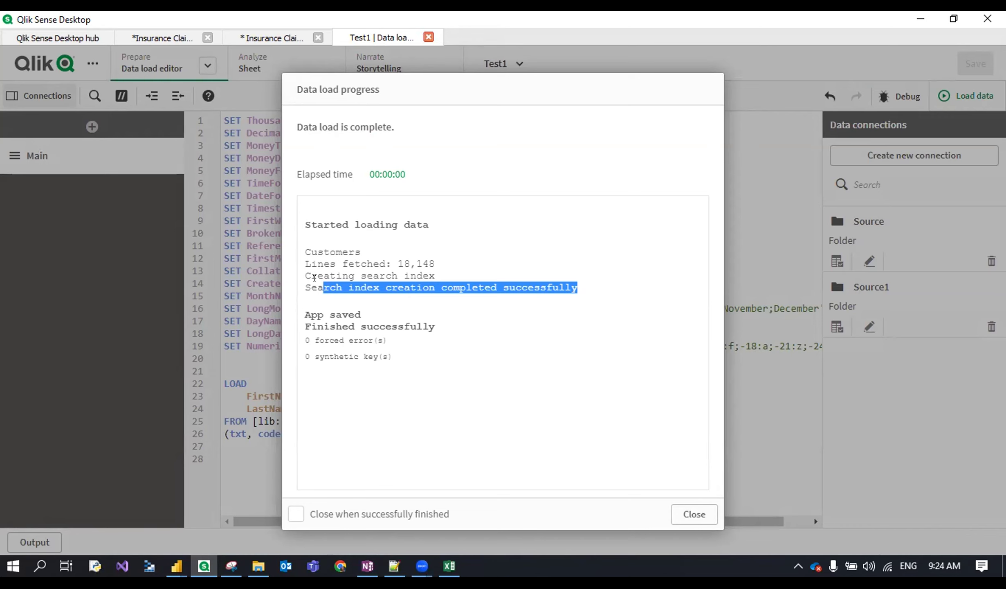
double_click(369, 288)
double_click(410, 287)
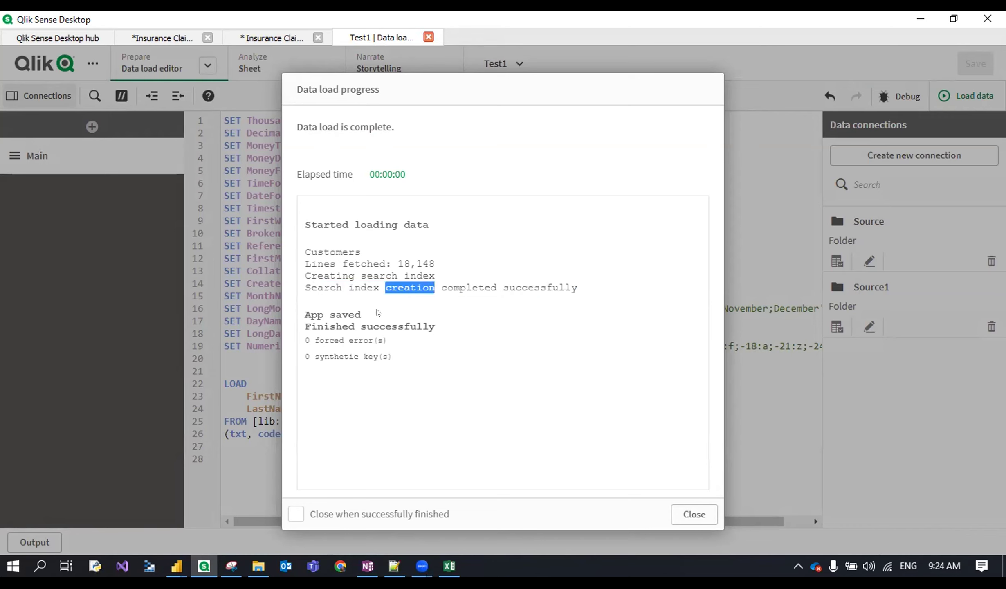
double_click(456, 287)
click(549, 278)
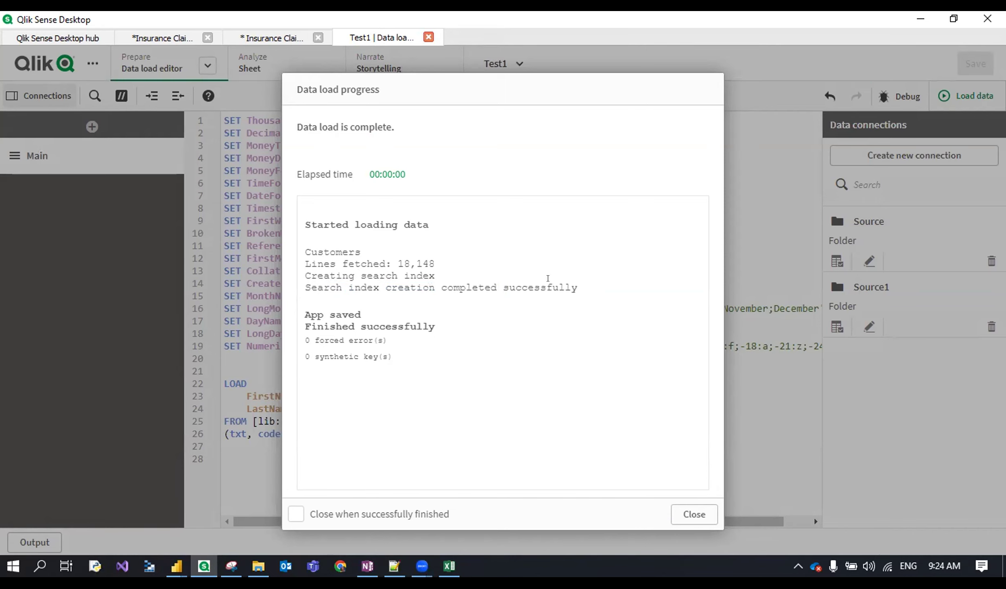
click(701, 514)
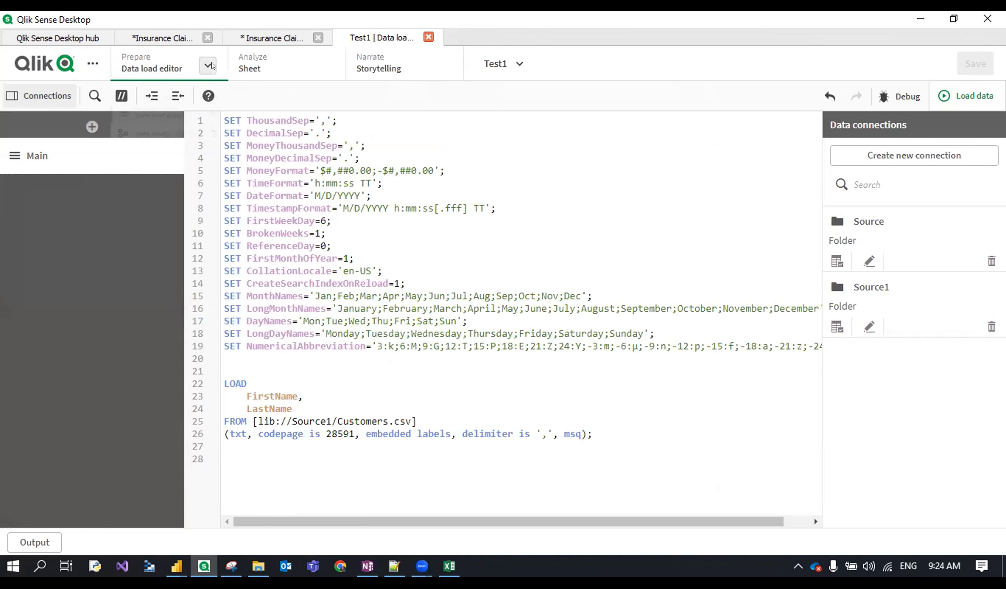
Revisit the Customers.csv LOAD statement and open the data model viewer.
click(208, 65)
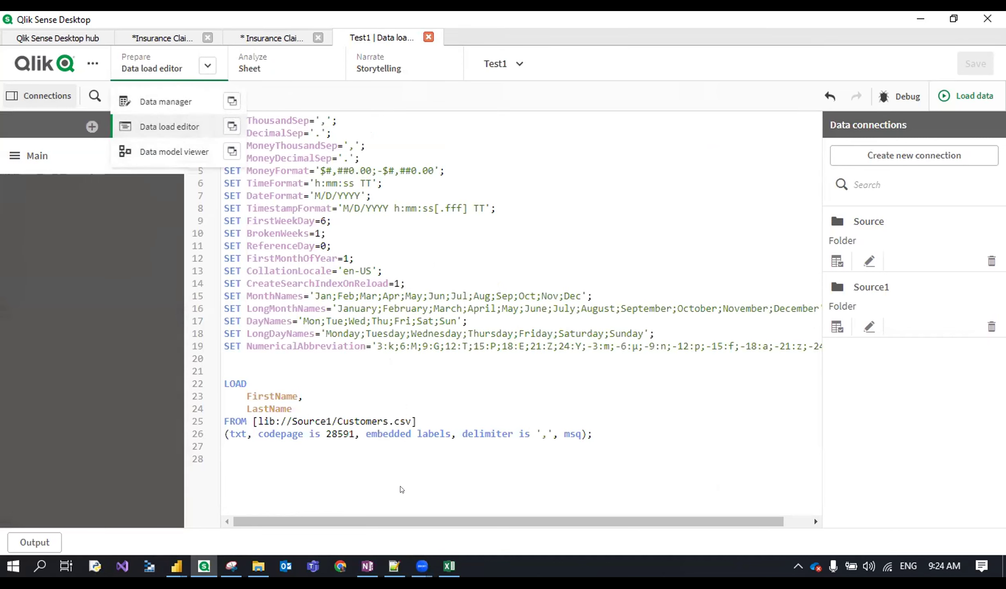
click(656, 431)
drag(656, 432, 228, 382)
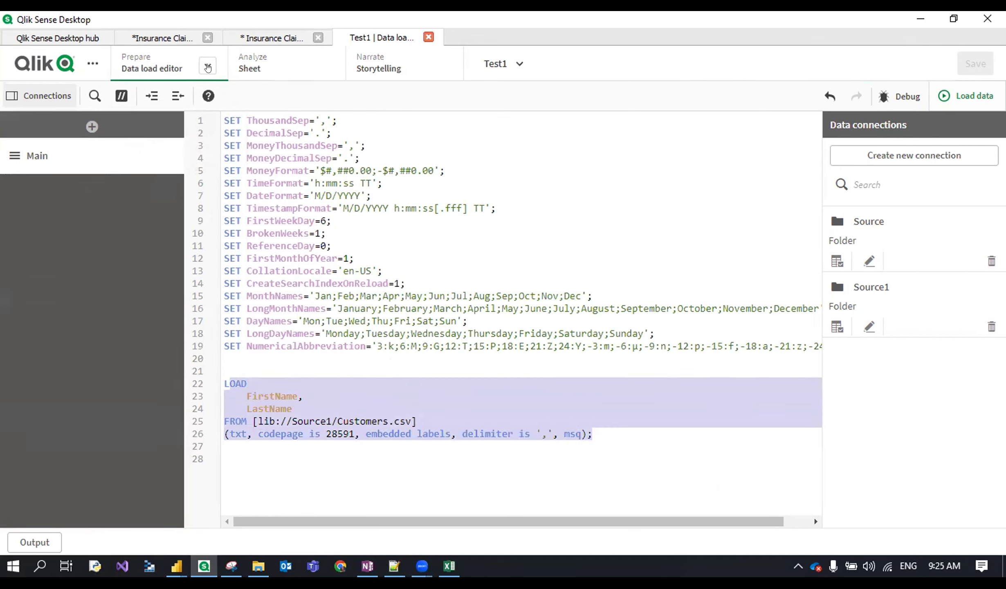
click(208, 66)
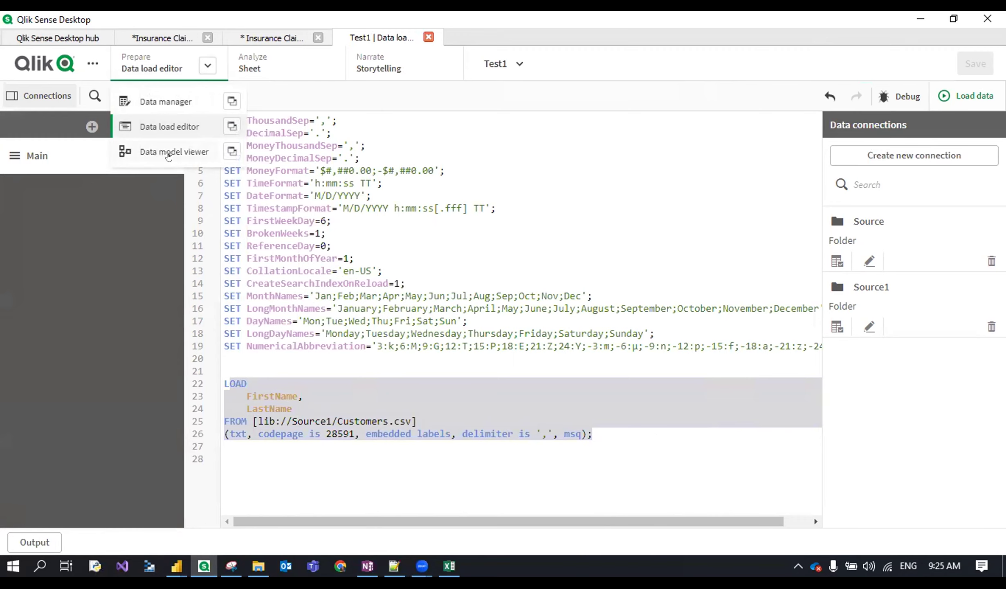
click(169, 155)
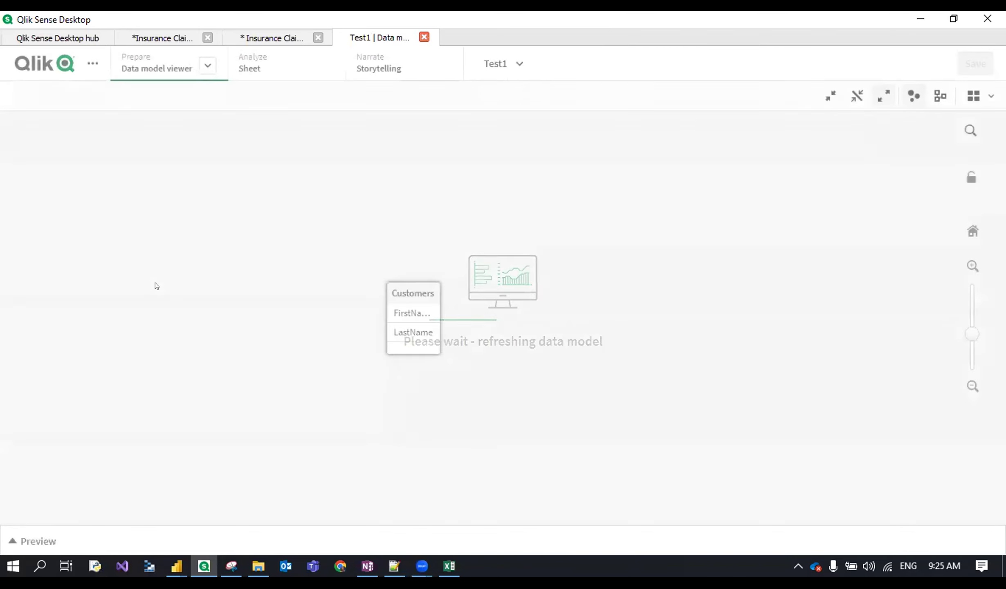
Move the Customers table higher on the data model canvas and preview its FirstName and LastName rows.
click(404, 289)
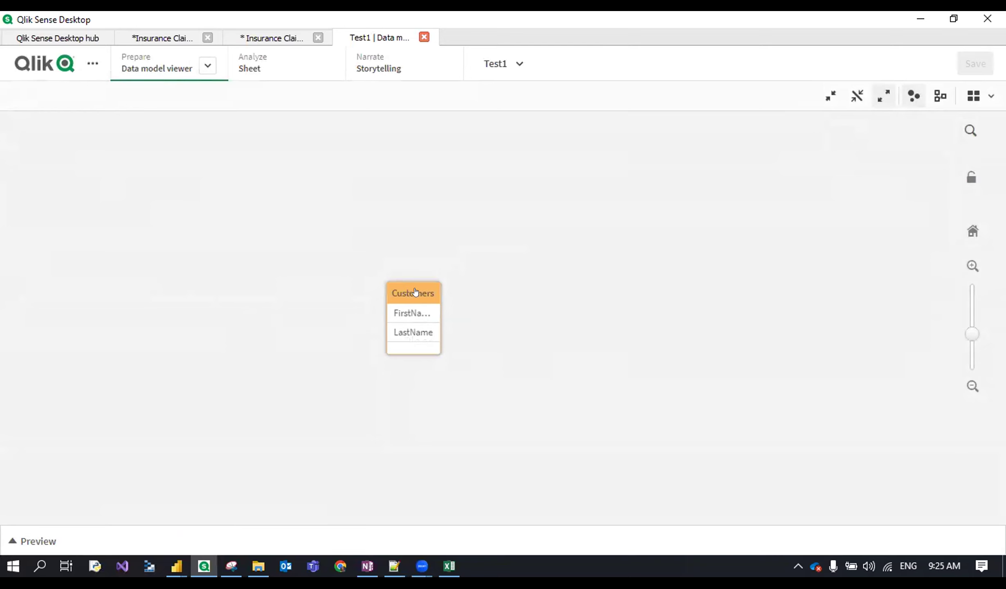
drag(415, 291, 421, 206)
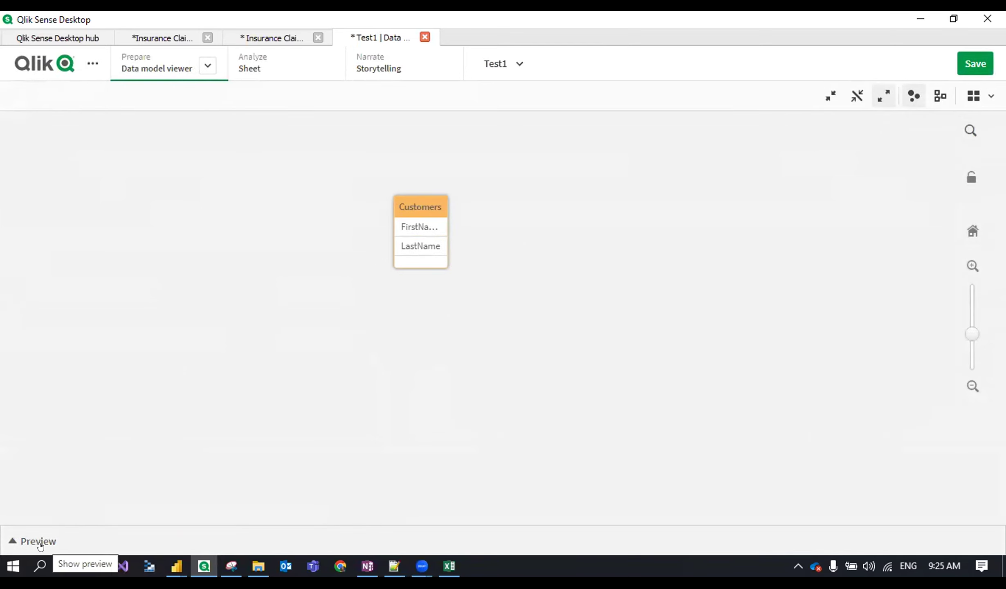
click(40, 541)
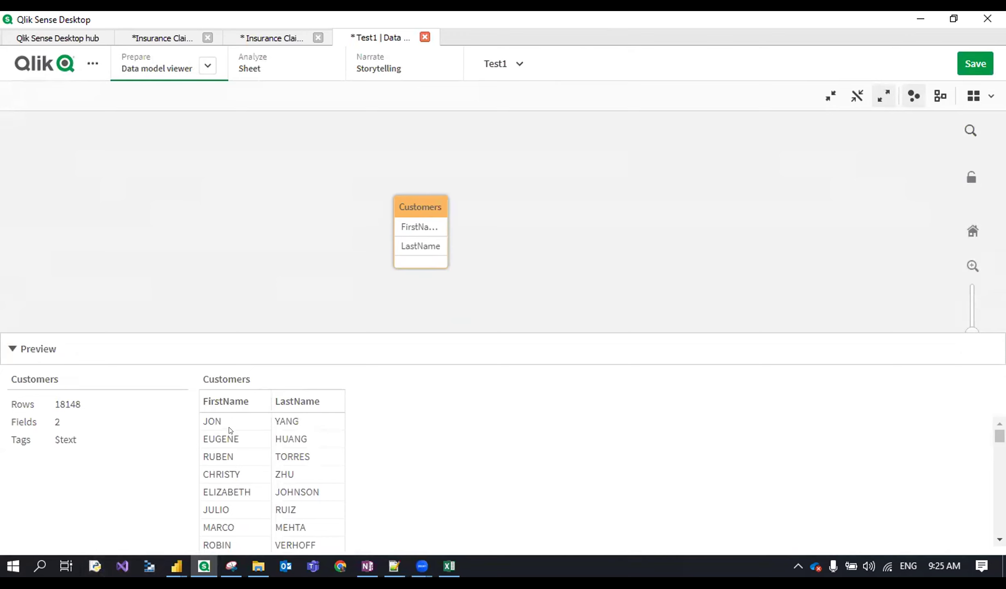
scroll(225, 470, down, 2)
scroll(229, 503, down, 10)
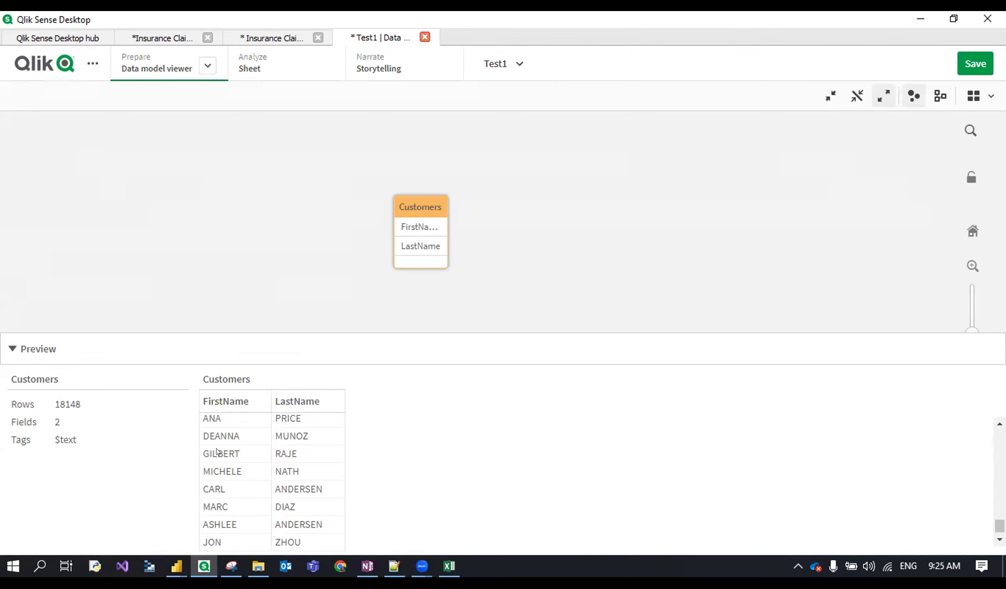
scroll(230, 491, up, 5)
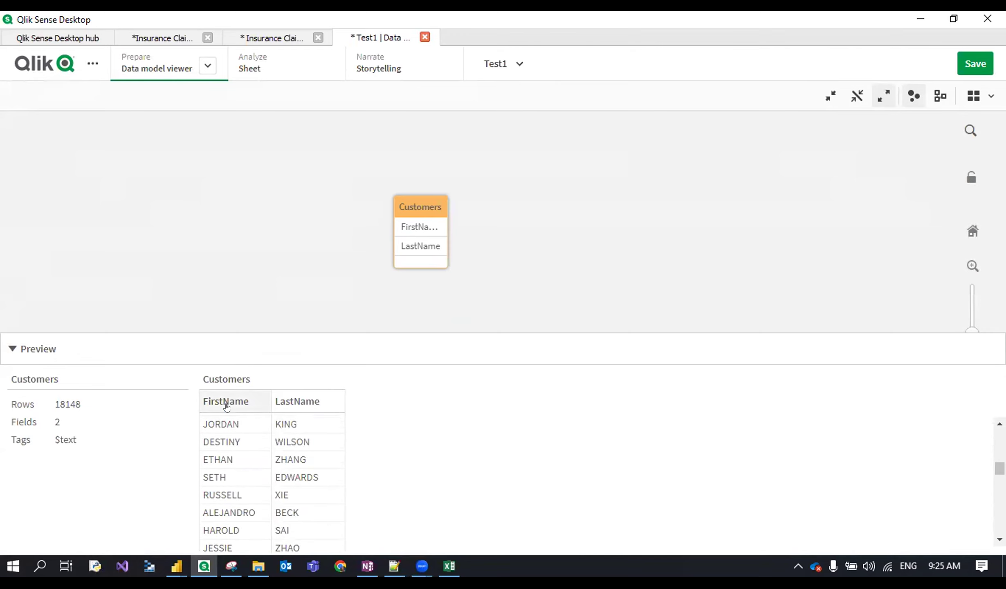